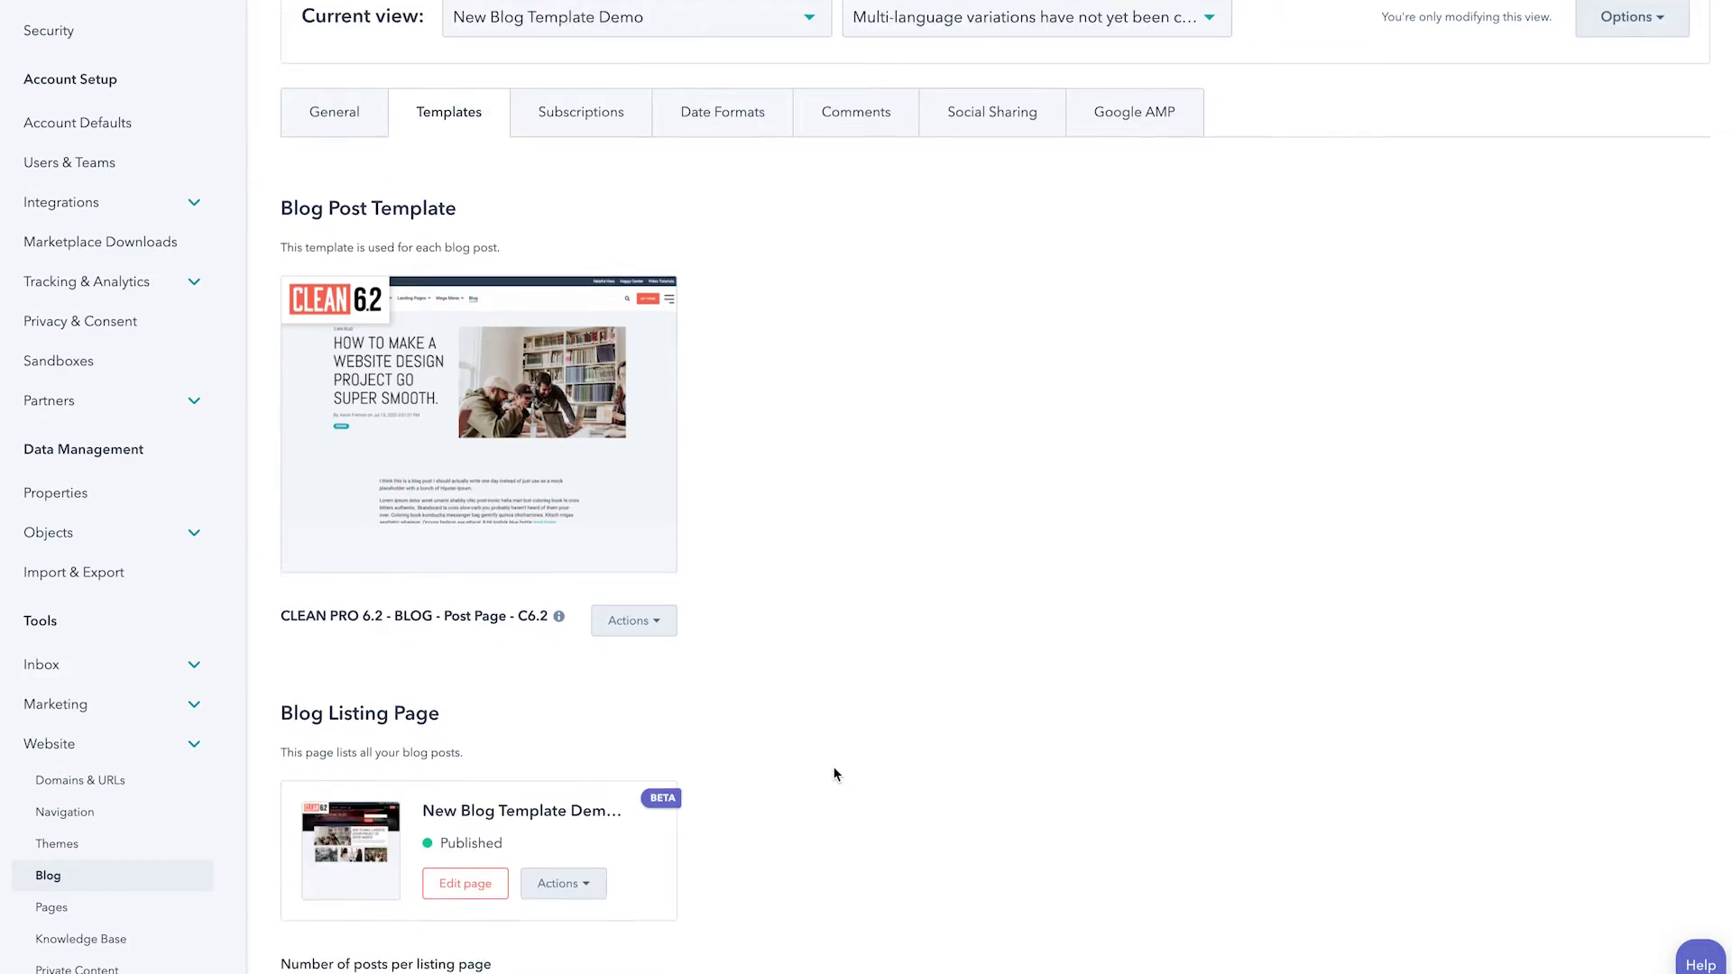
Open the New Blog Template Demo listing page in the page editor via Blog Listing Page's Edit page.
scroll(833, 772, "down", 3)
scroll(834, 773, "down", 1)
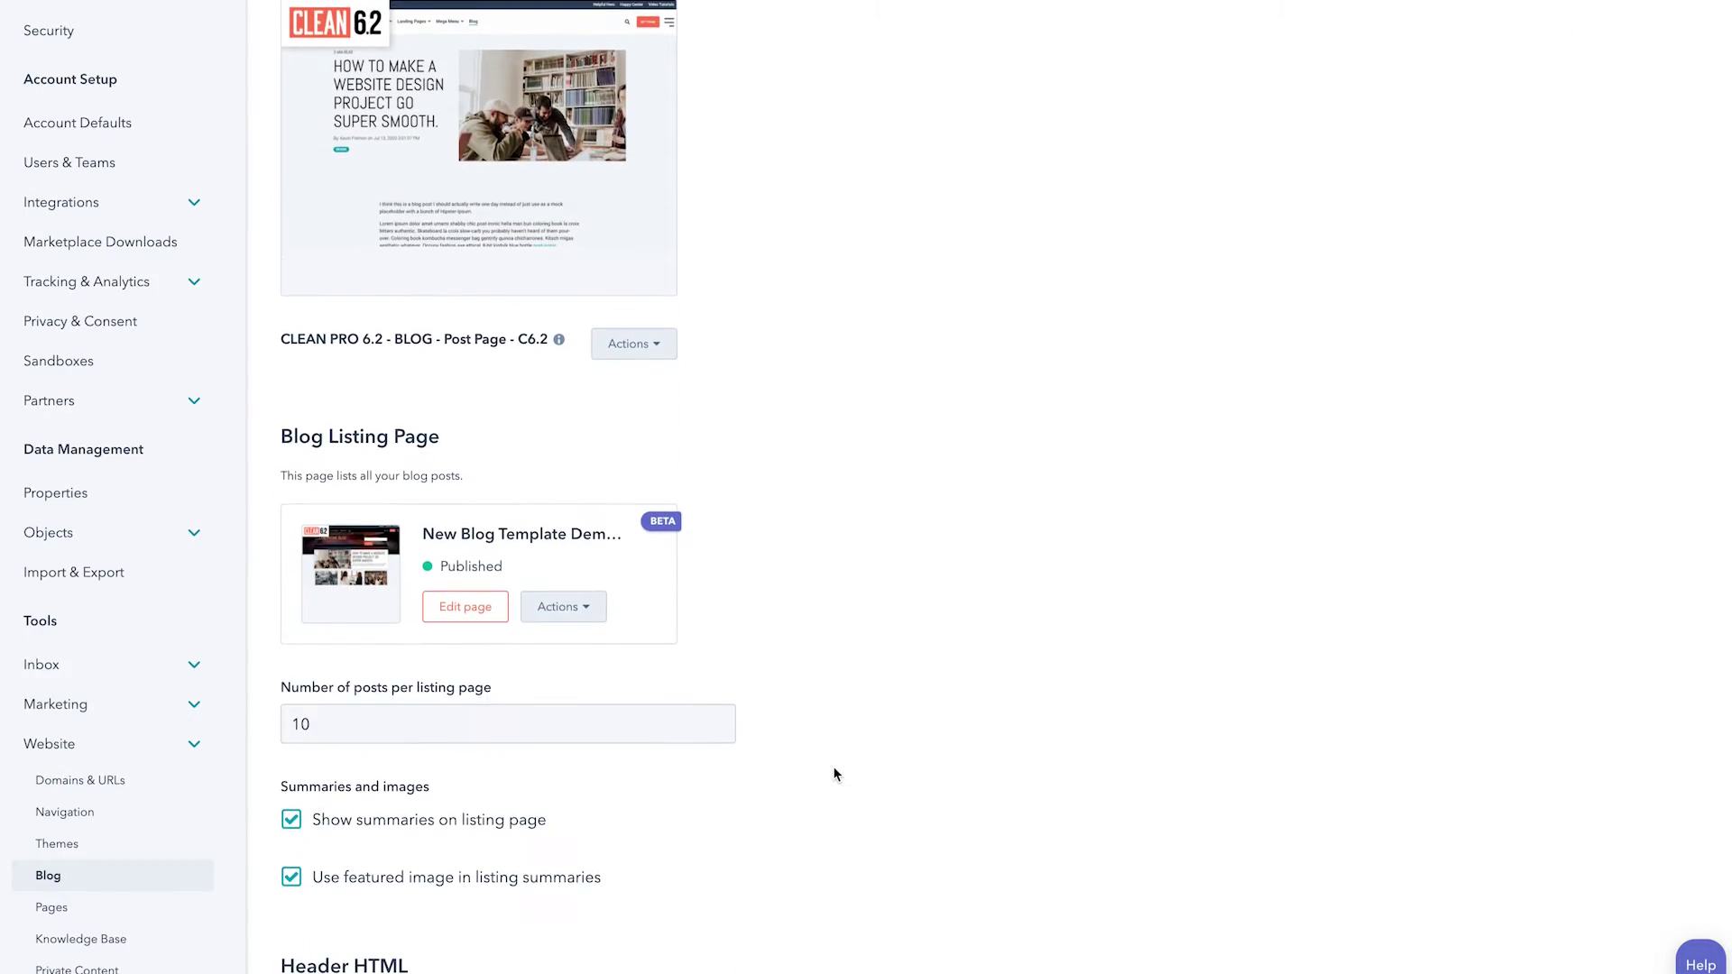
left_click(467, 607)
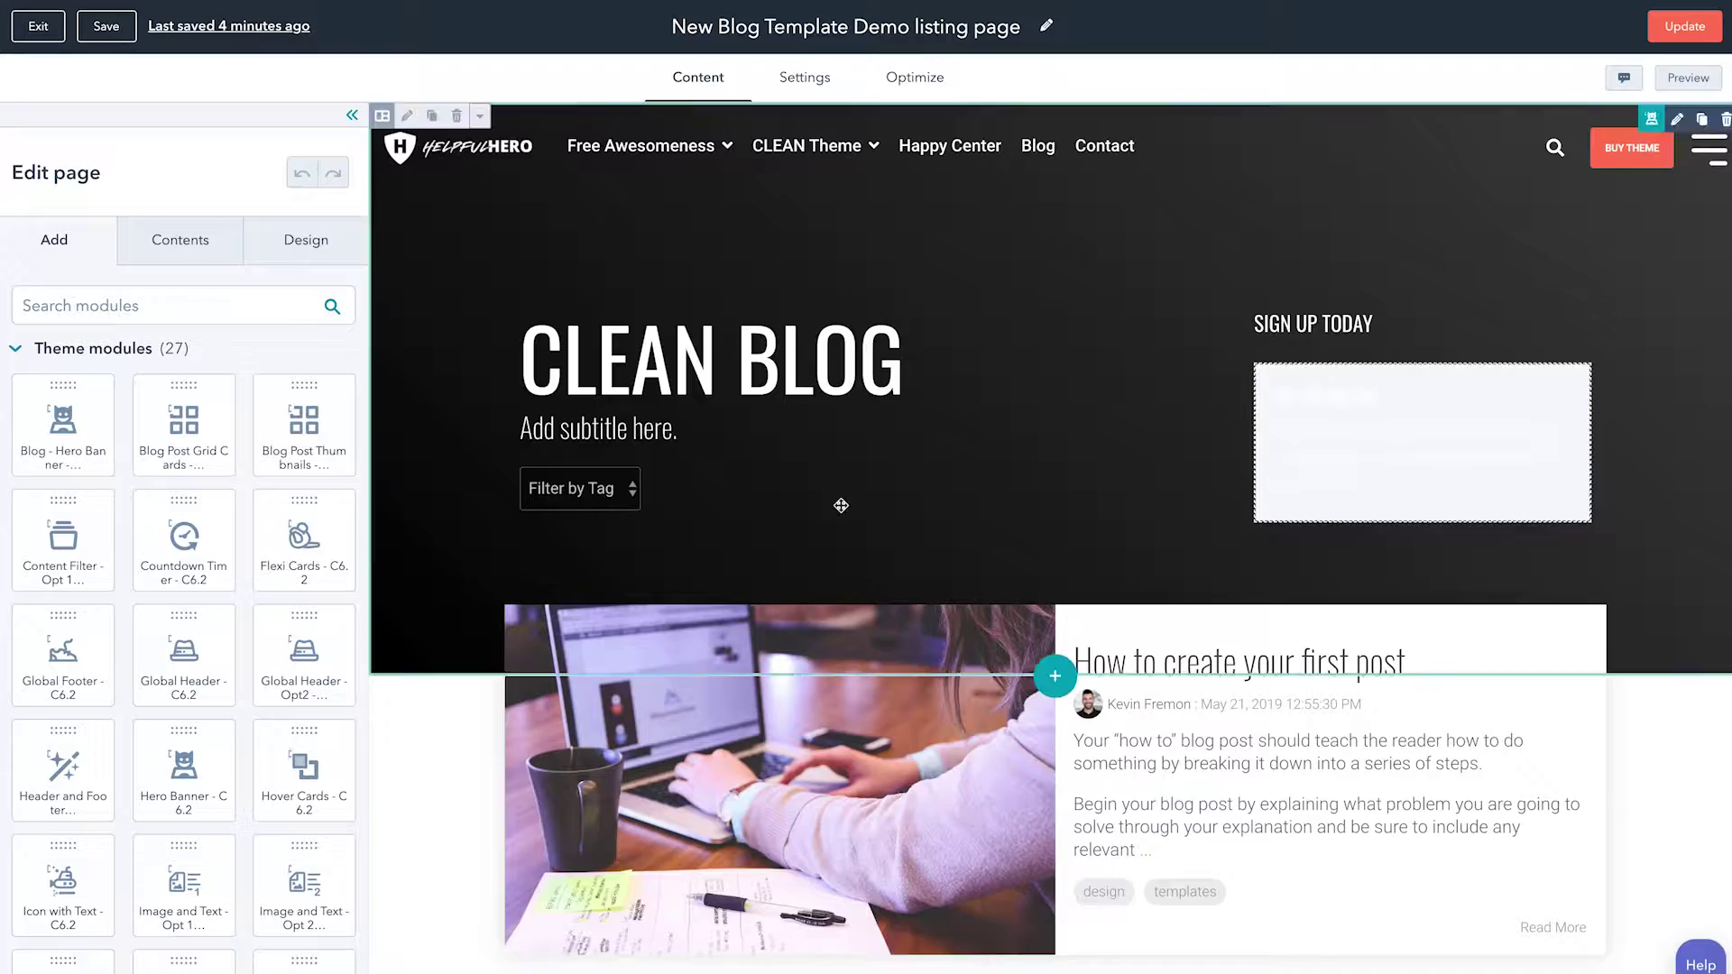
scroll(1121, 413, "down", 4)
scroll(1121, 413, "down", 2)
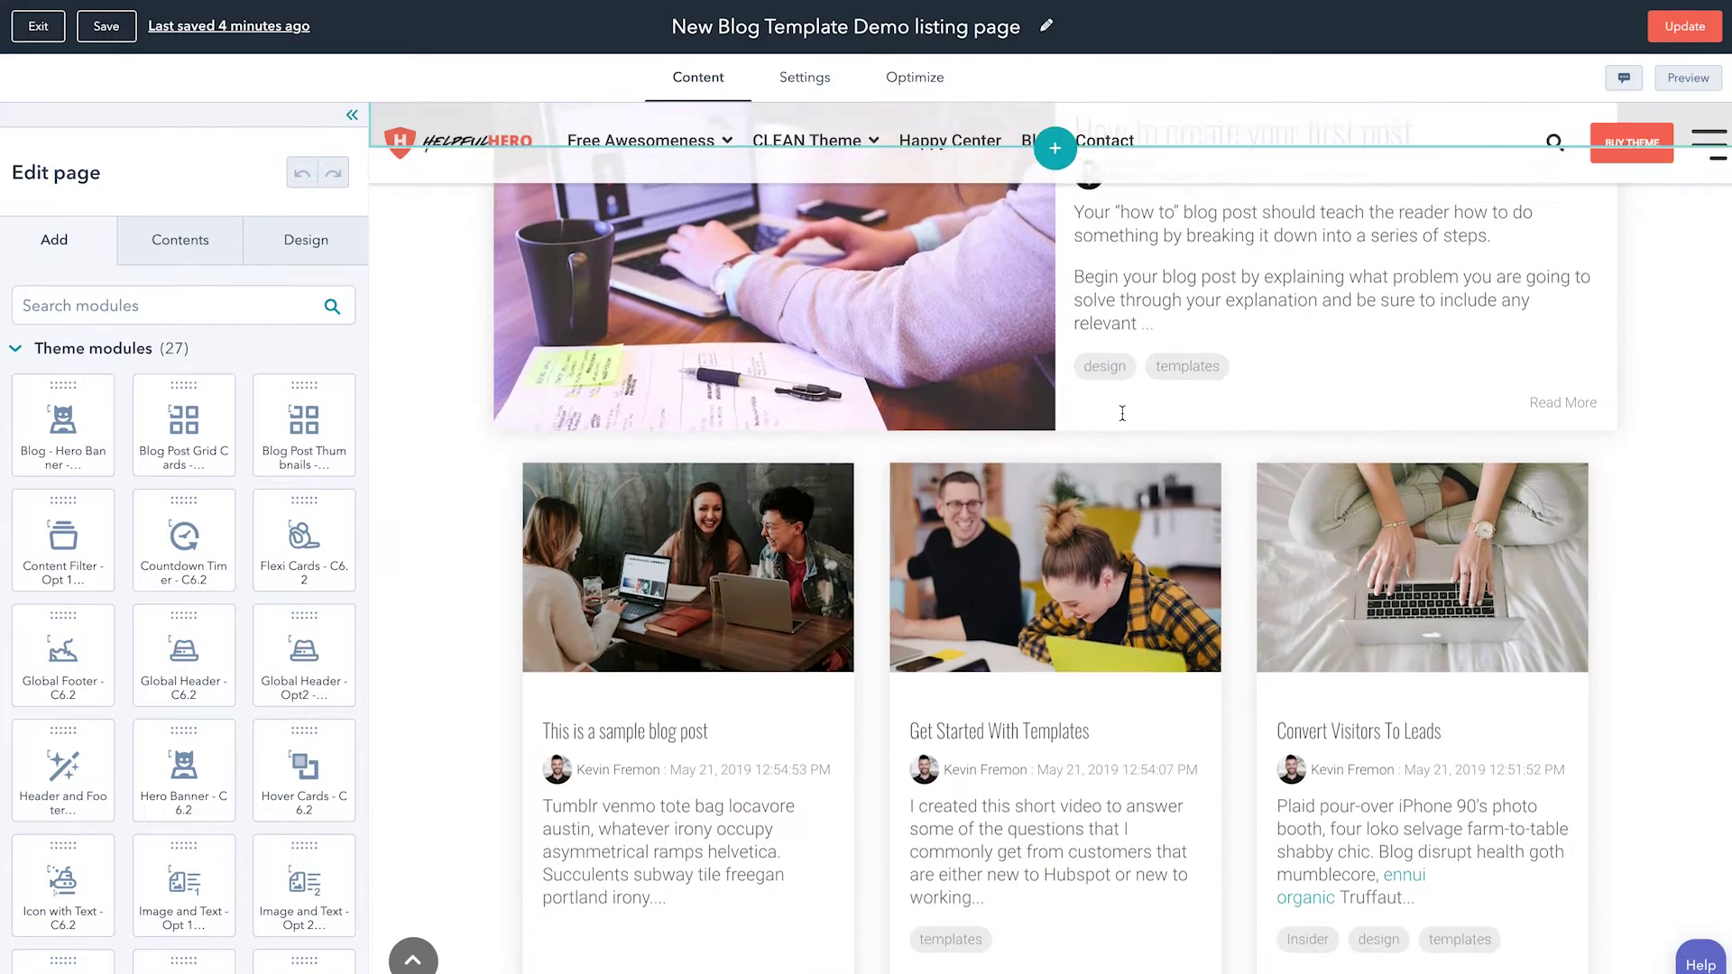
Select the CLEAN BLOG hero banner and show its row settings with the 000000–444444 gradient.
scroll(1127, 439, "up", 6)
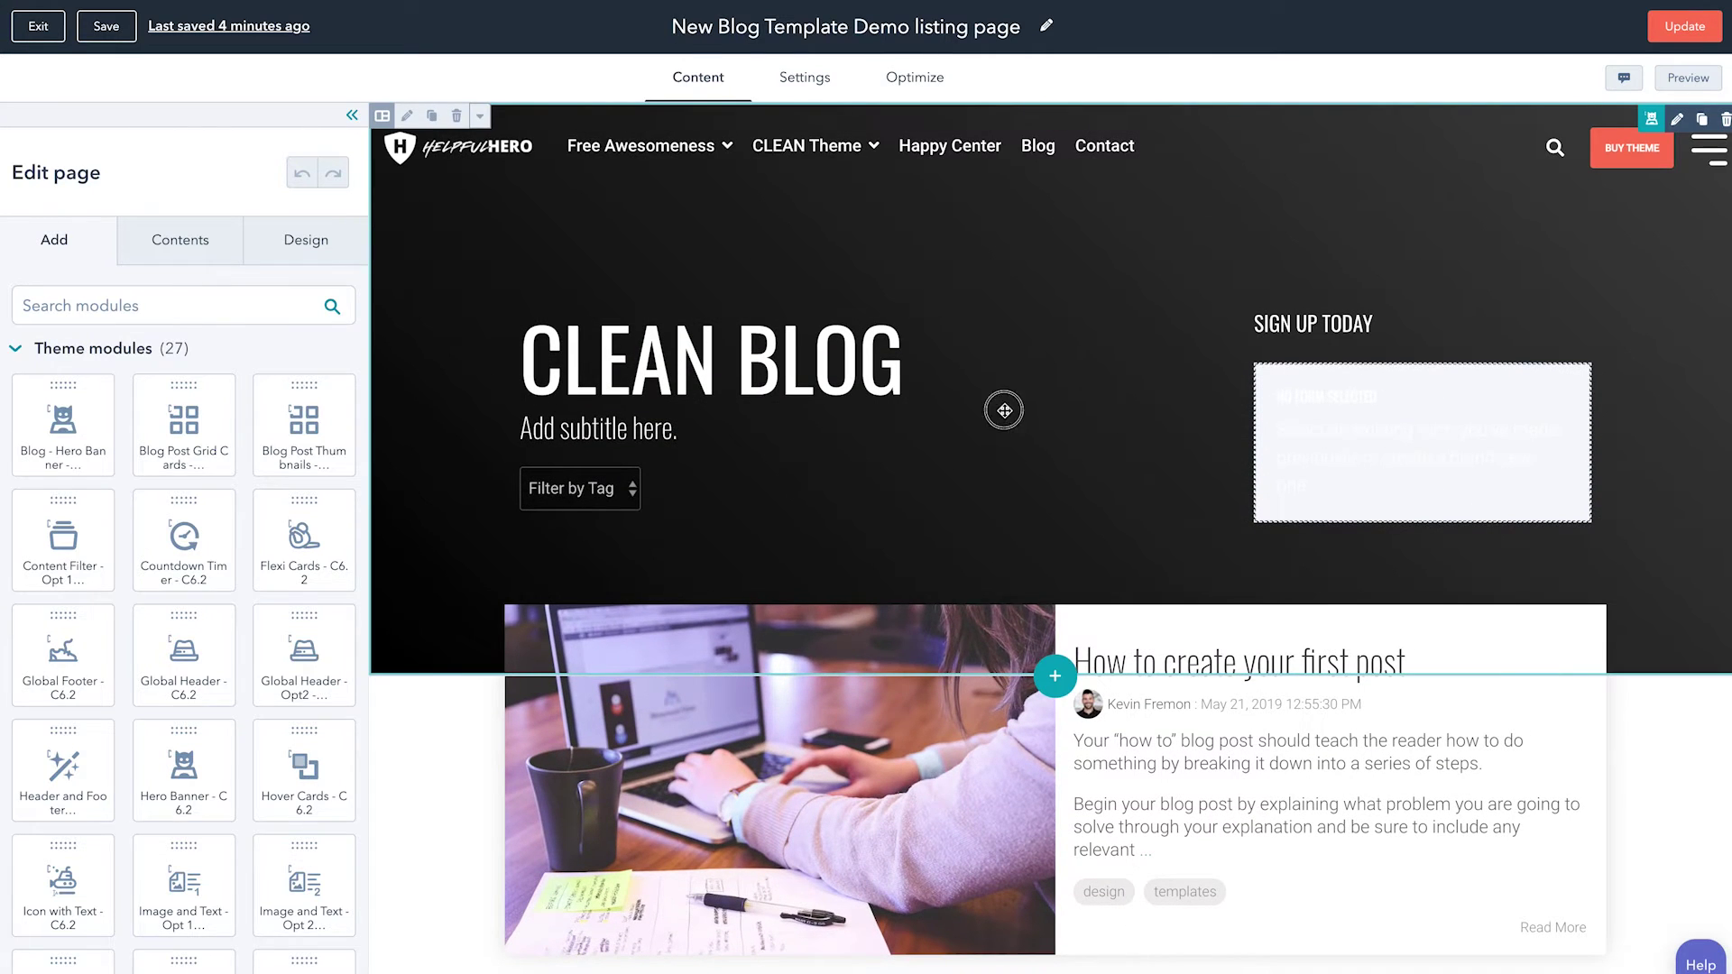
left_click(1005, 410)
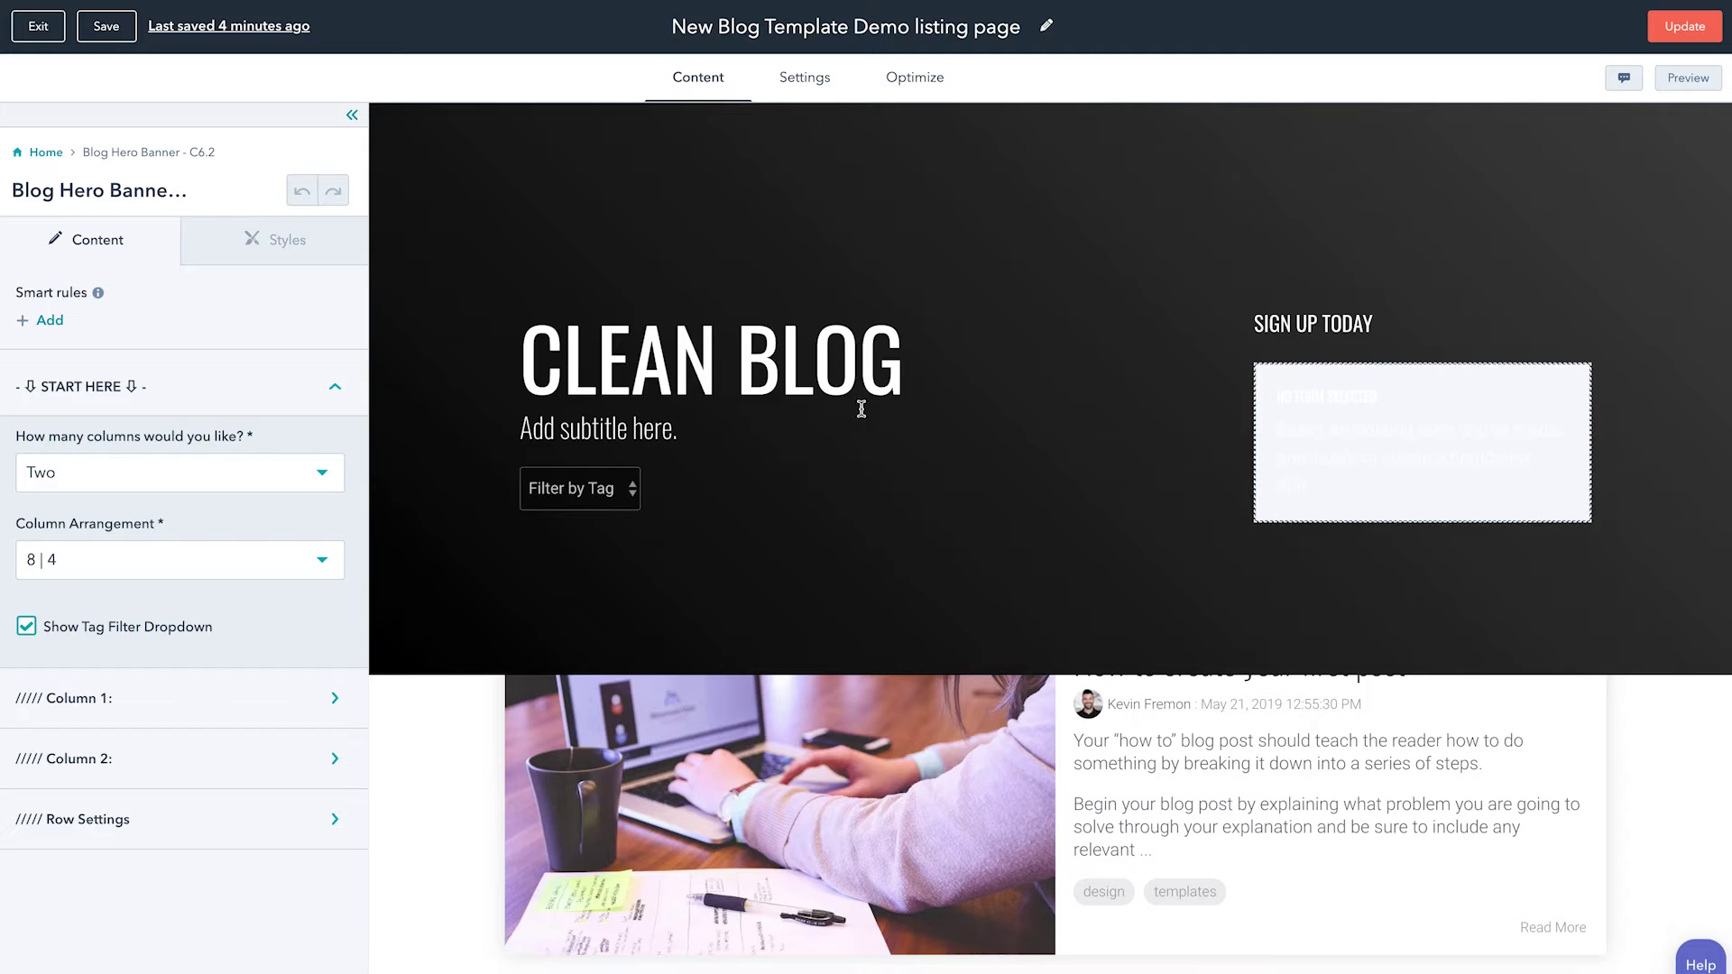
left_click(206, 823)
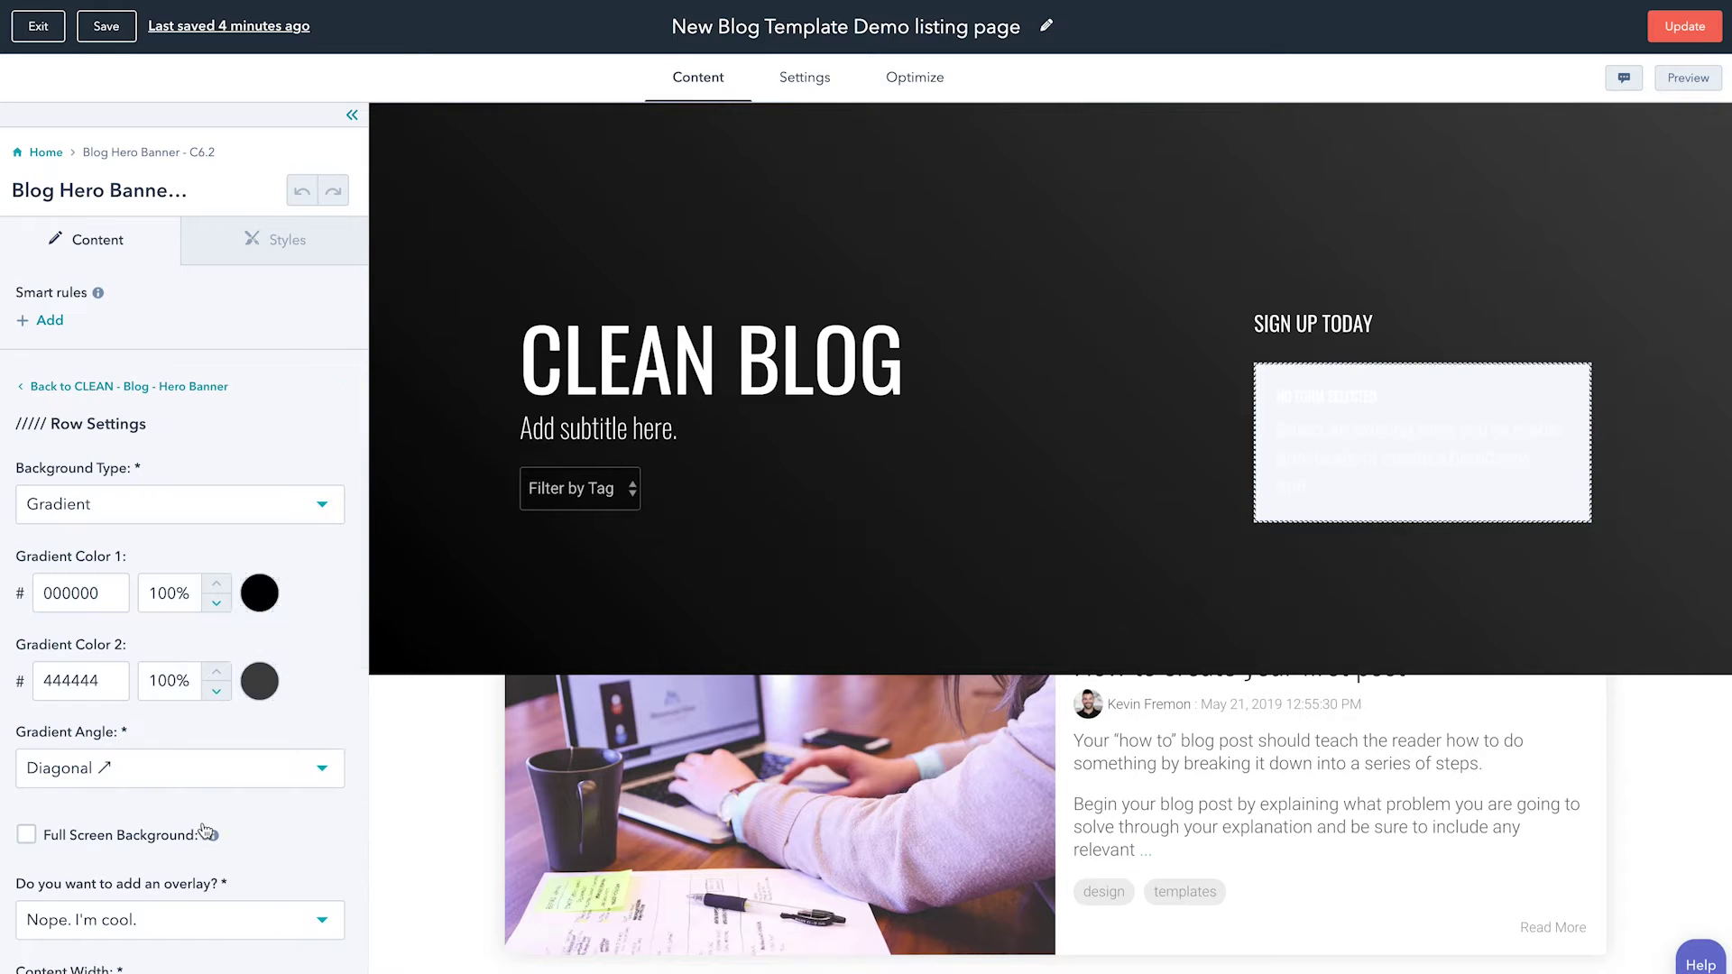
Set the hero banner gradient colours to 00a4bd and 00bda5.
left_click(260, 595)
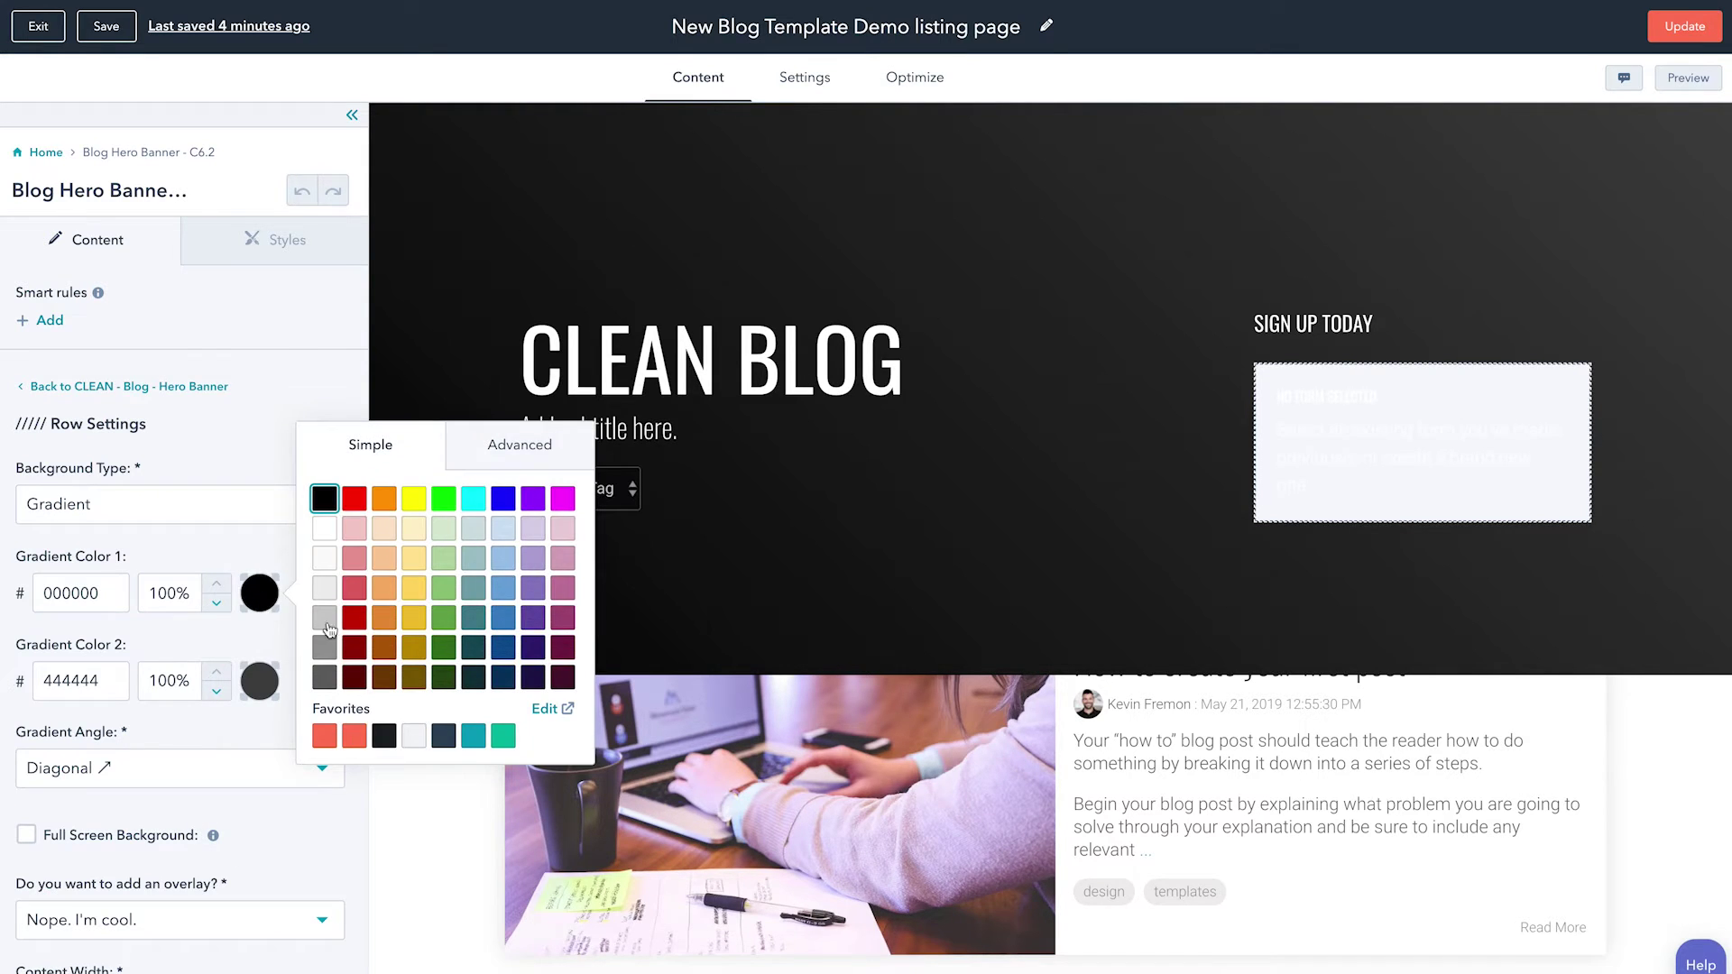
left_click(259, 680)
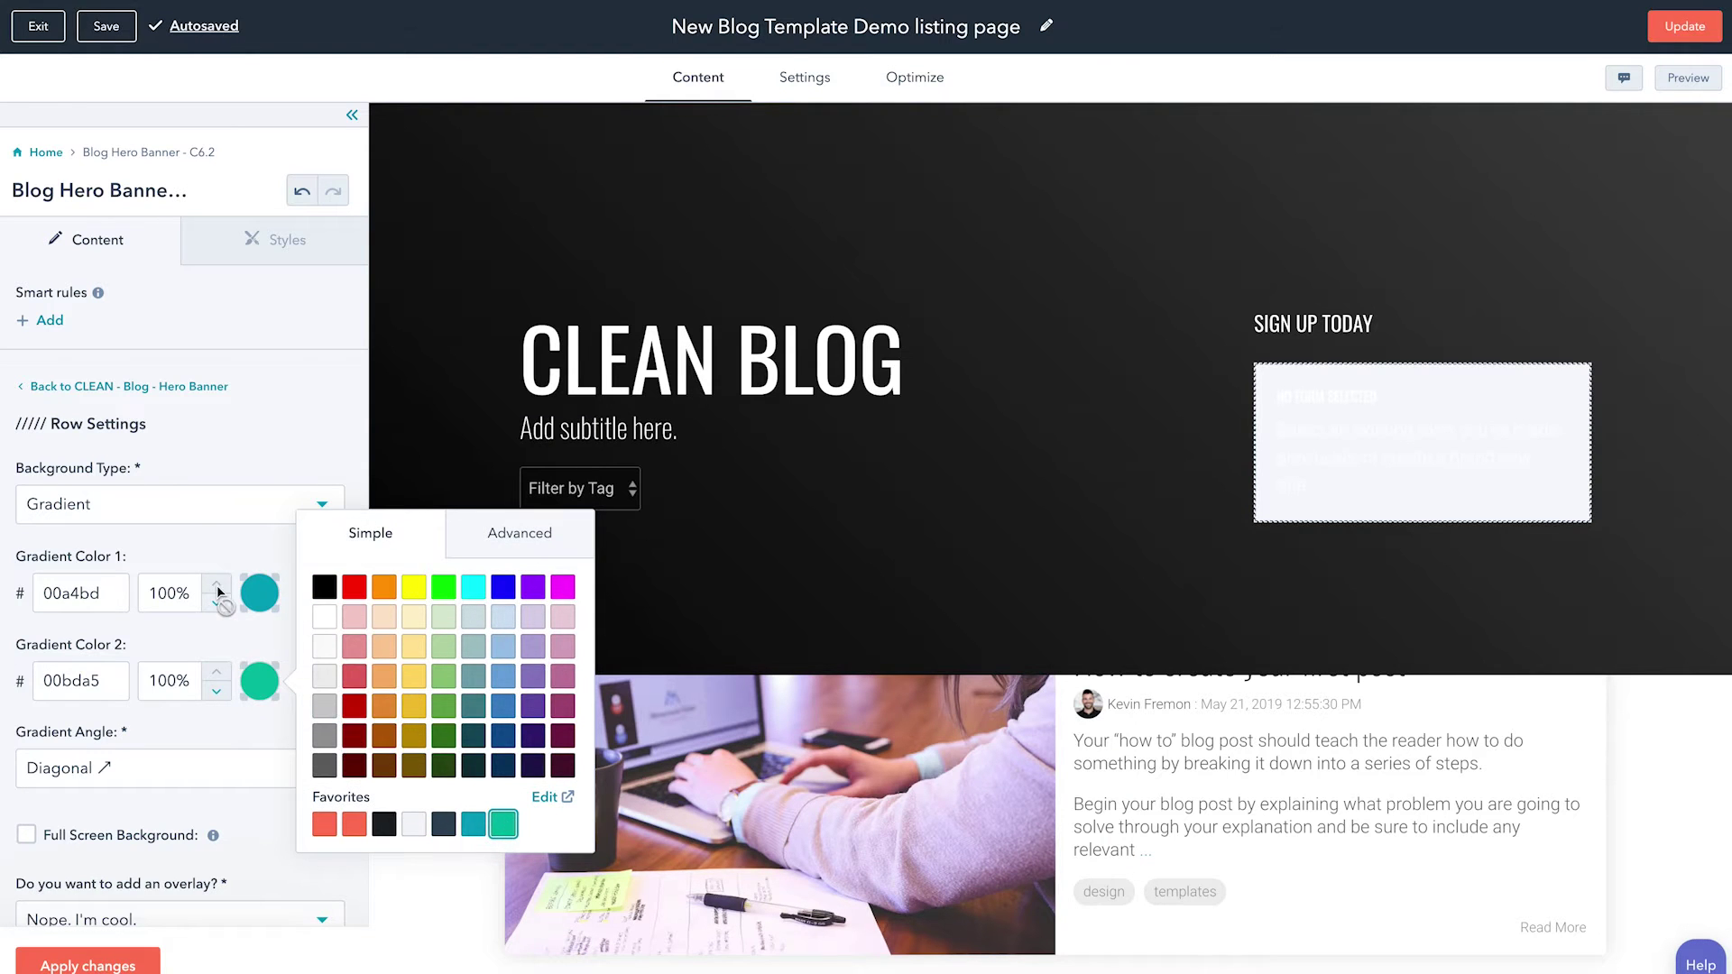
left_click(178, 521)
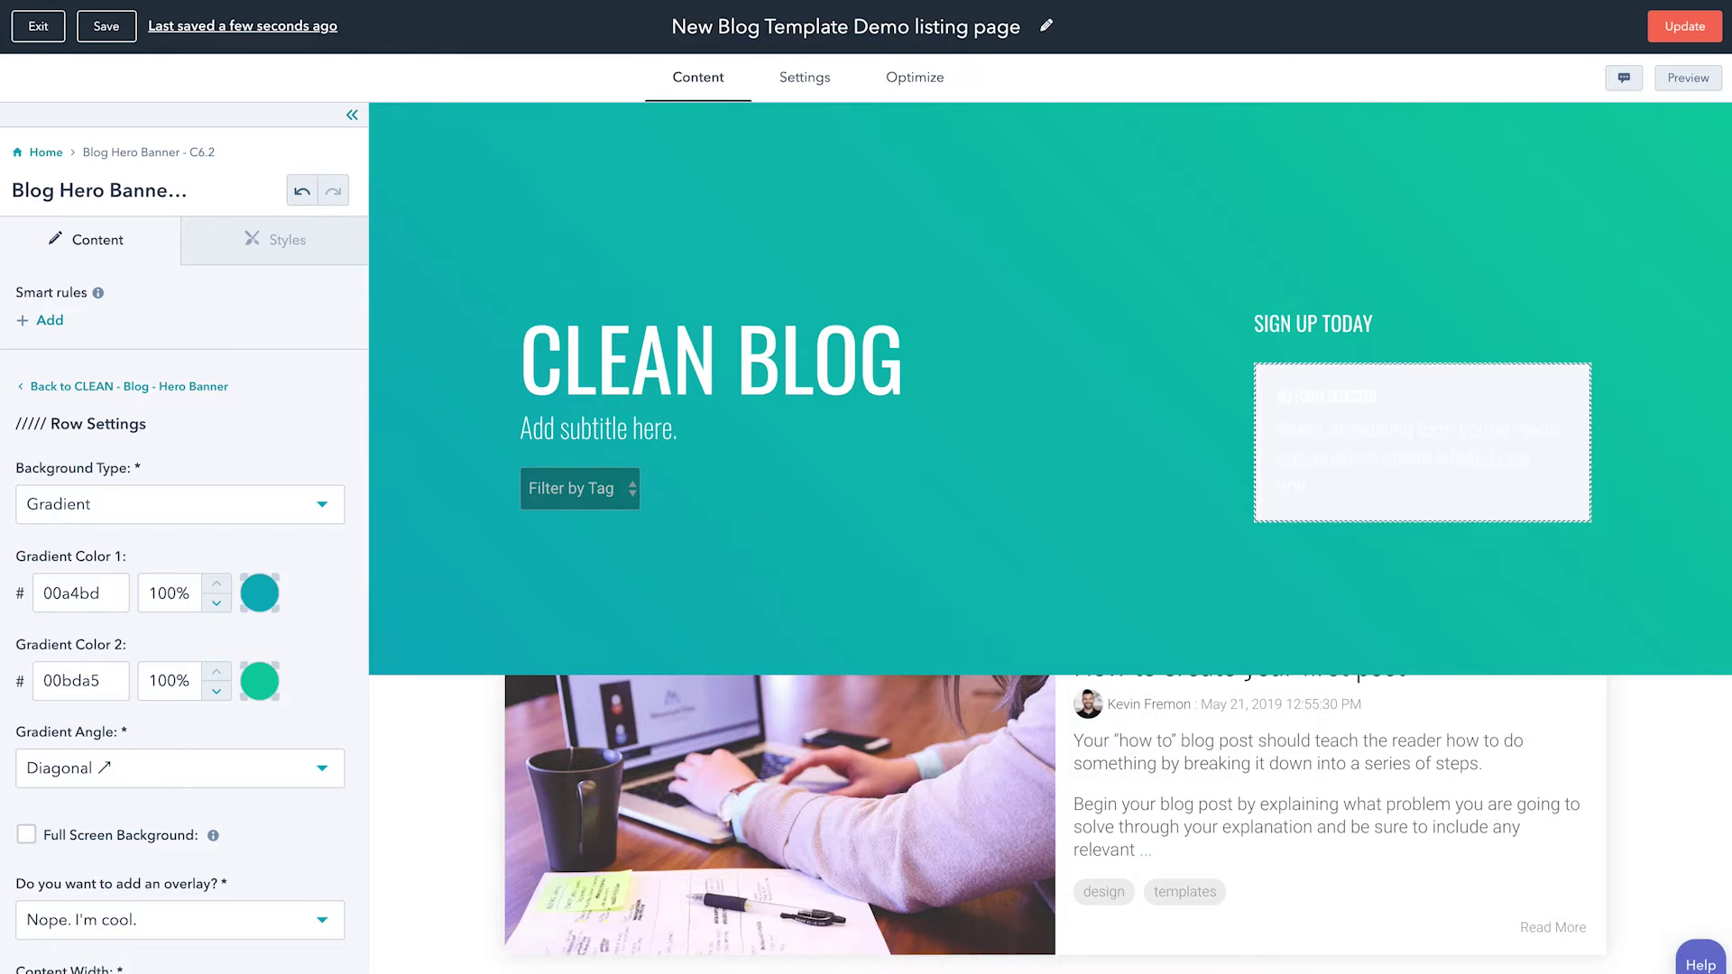
left_click(169, 394)
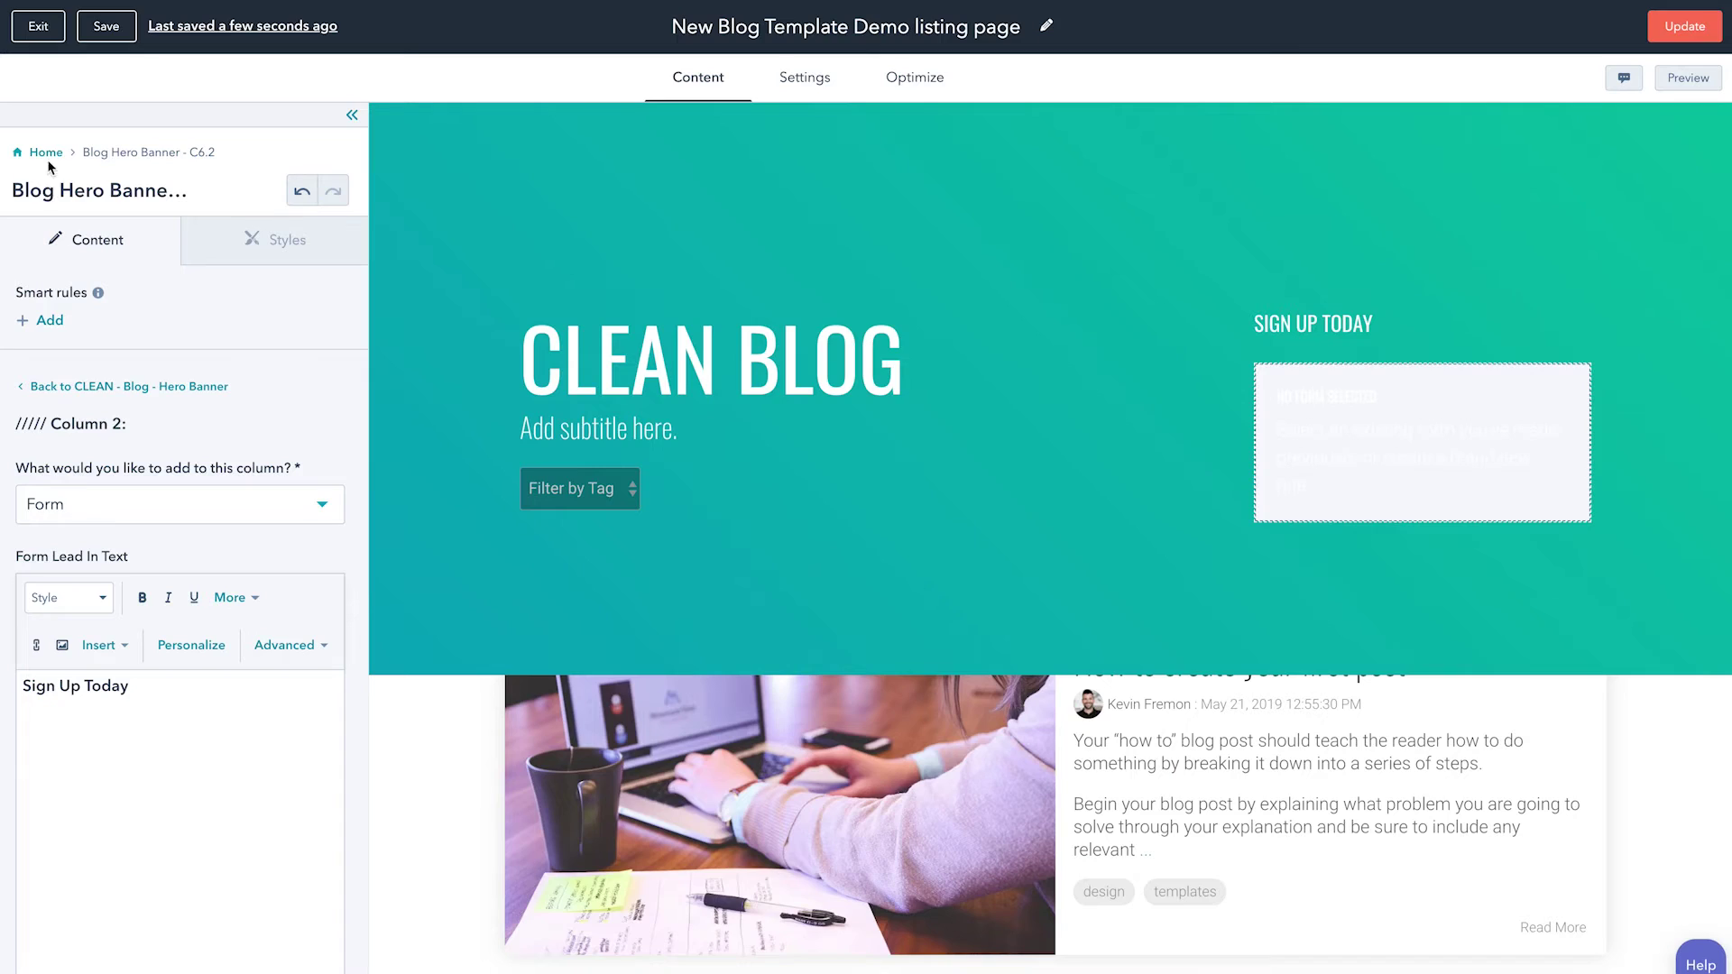
Select the Blog Post Grid Cards module and expand its Card Settings group.
left_click(49, 160)
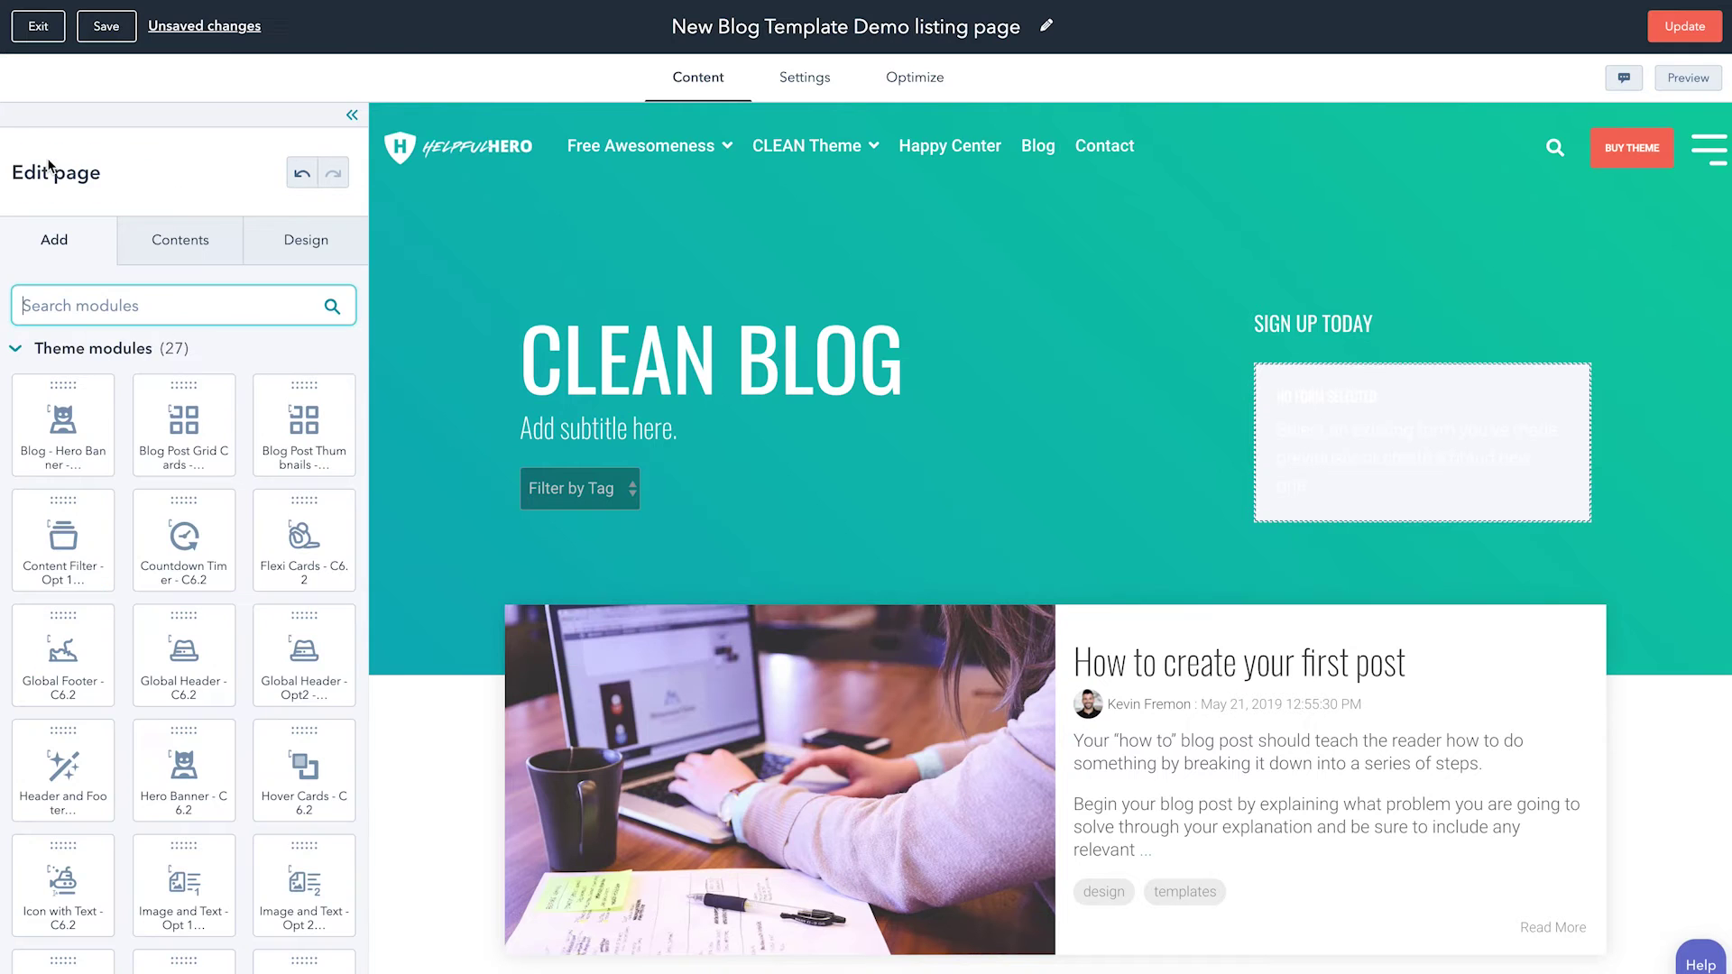
scroll(447, 288, "down", 2)
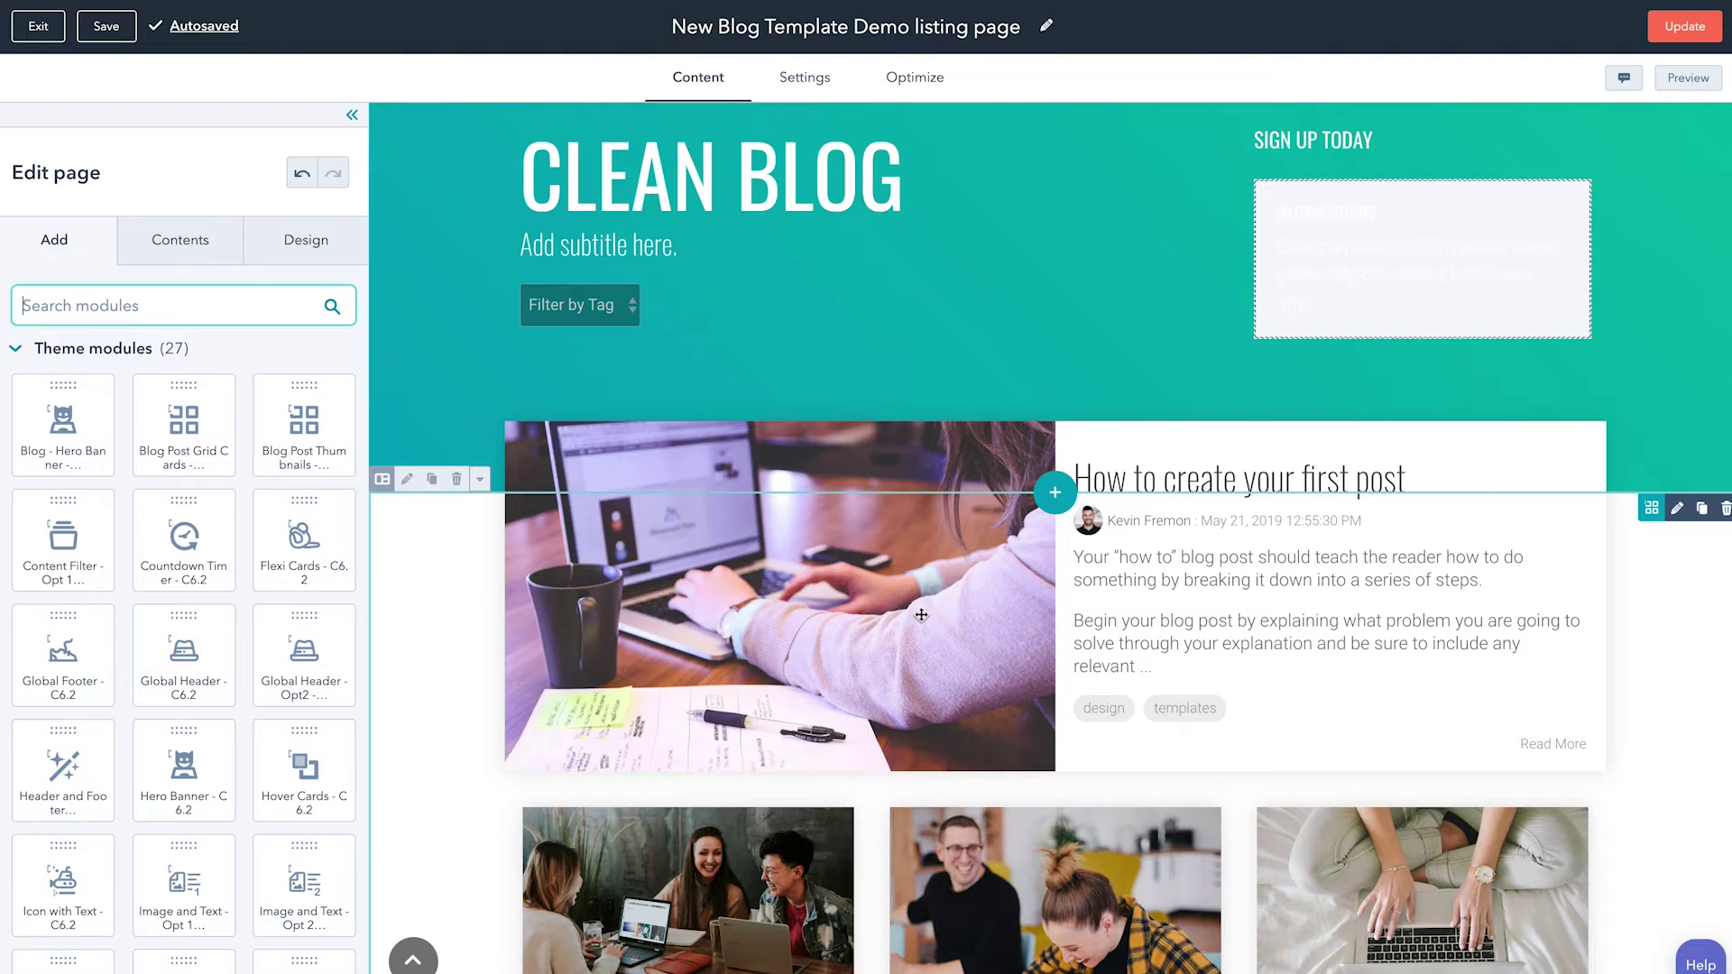
left_click(922, 631)
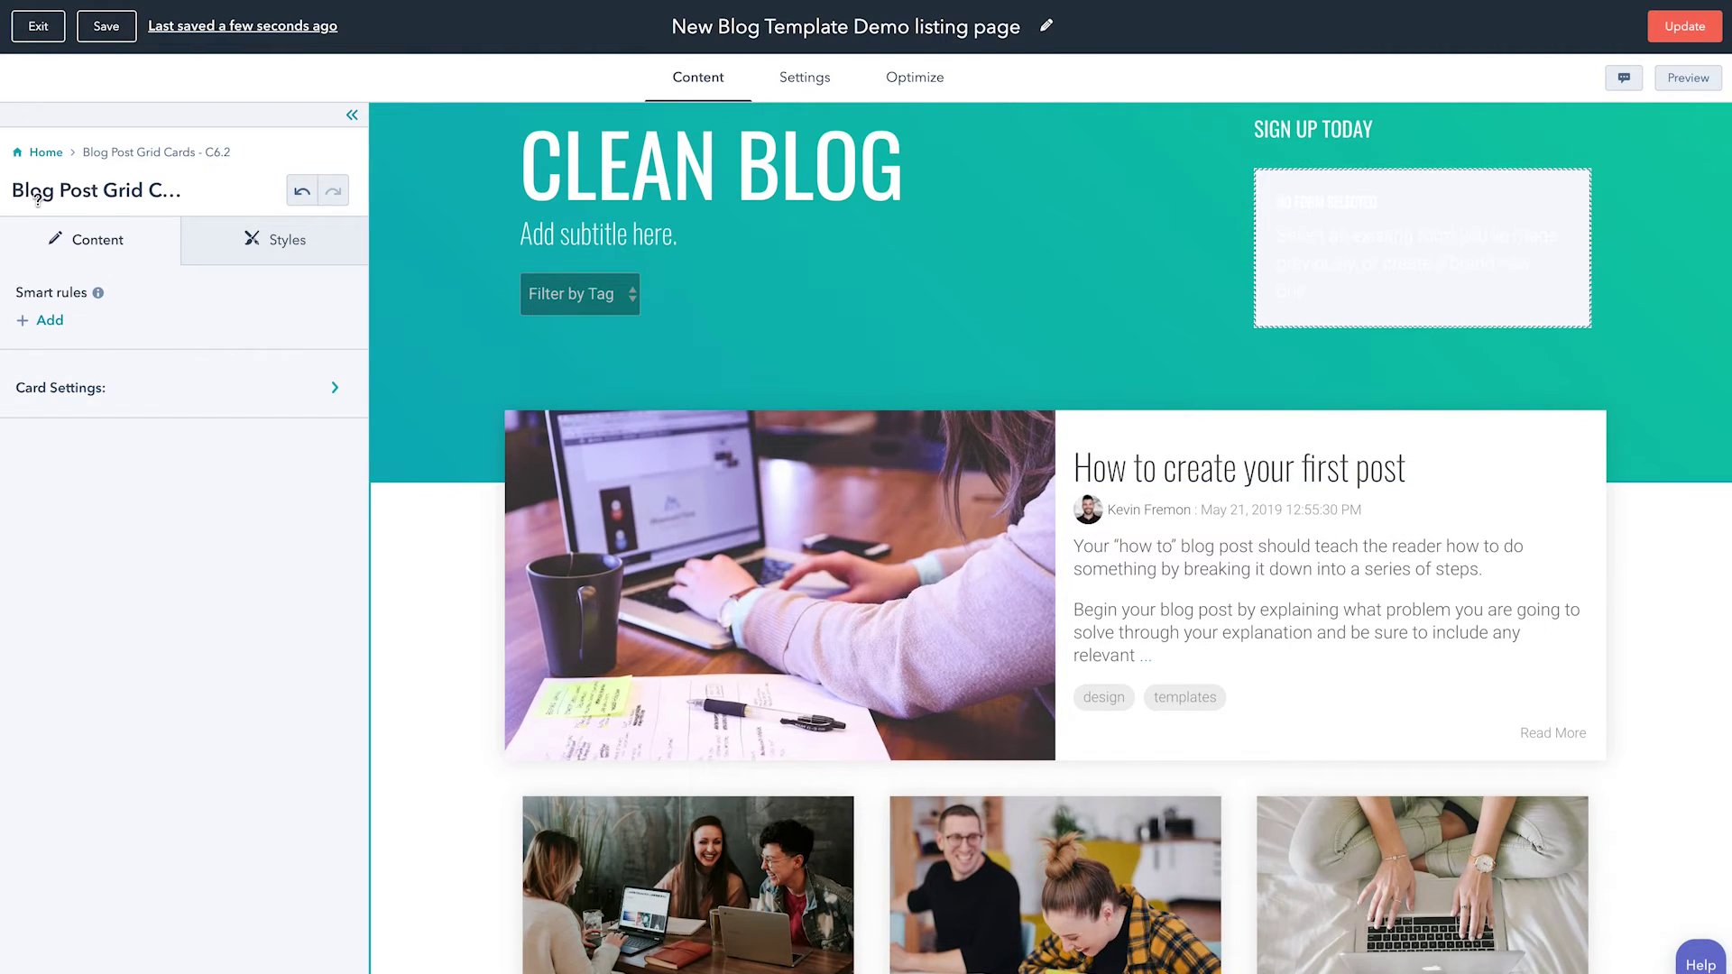
left_click(188, 394)
scroll(311, 562, "down", 1)
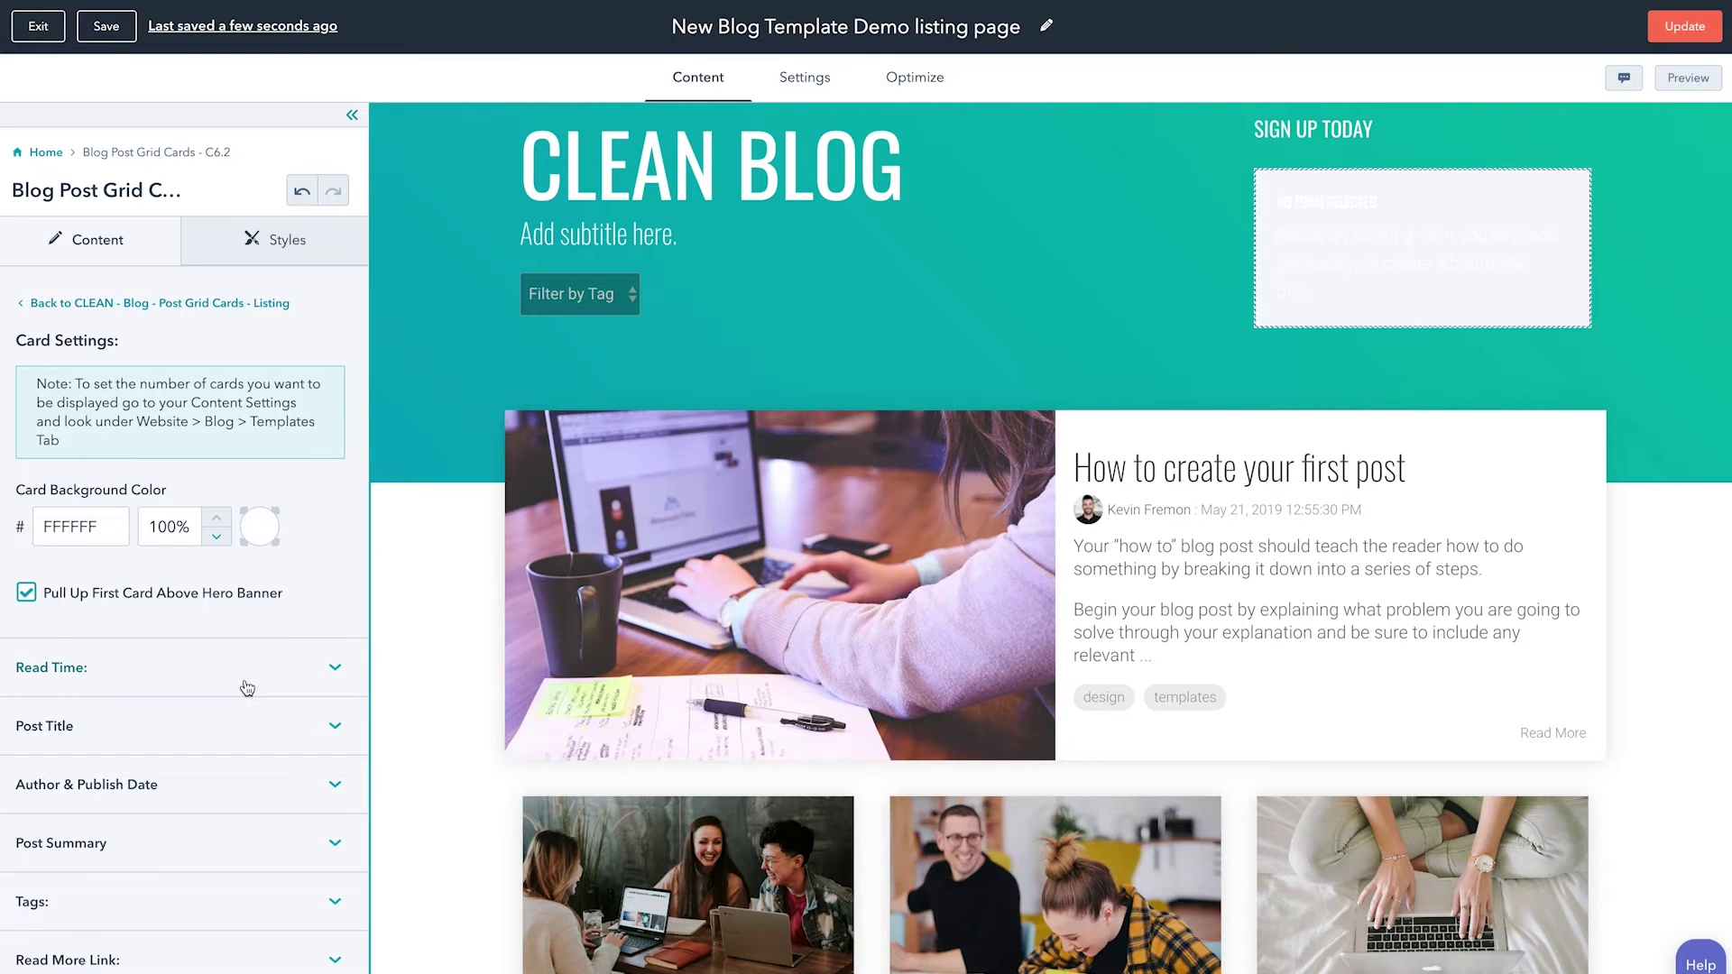
Review the Read Time and Post Title card options, then show the grid cards' style settings.
left_click(154, 686)
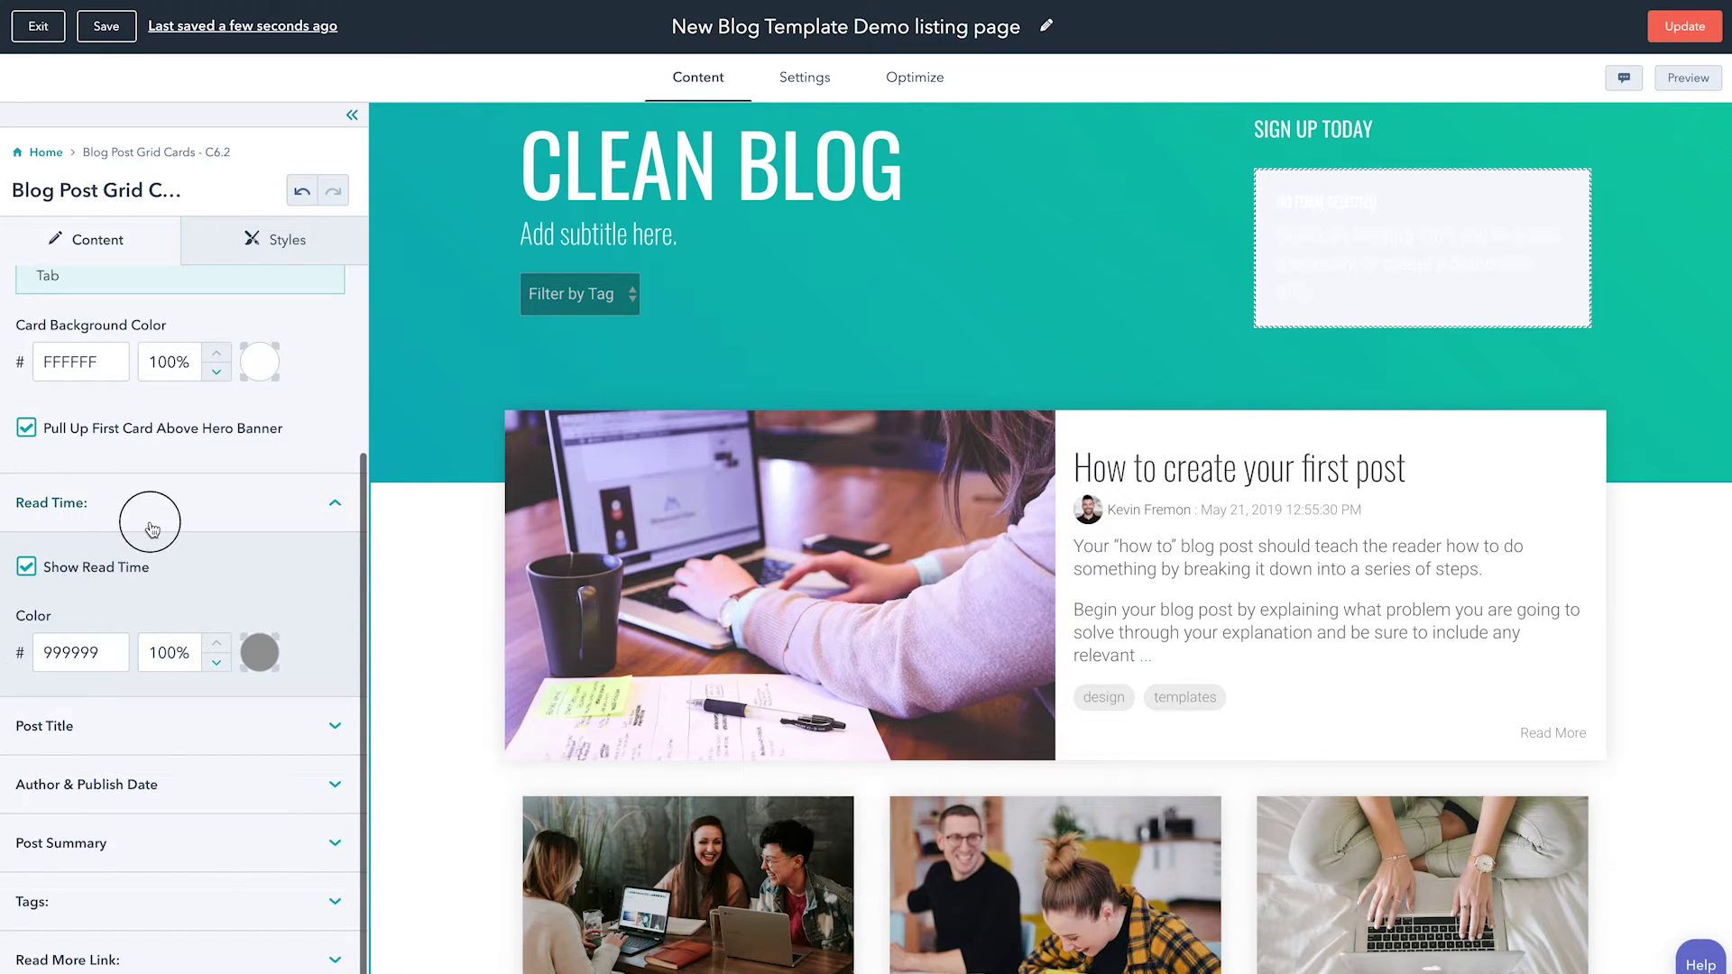
left_click(152, 530)
left_click(153, 732)
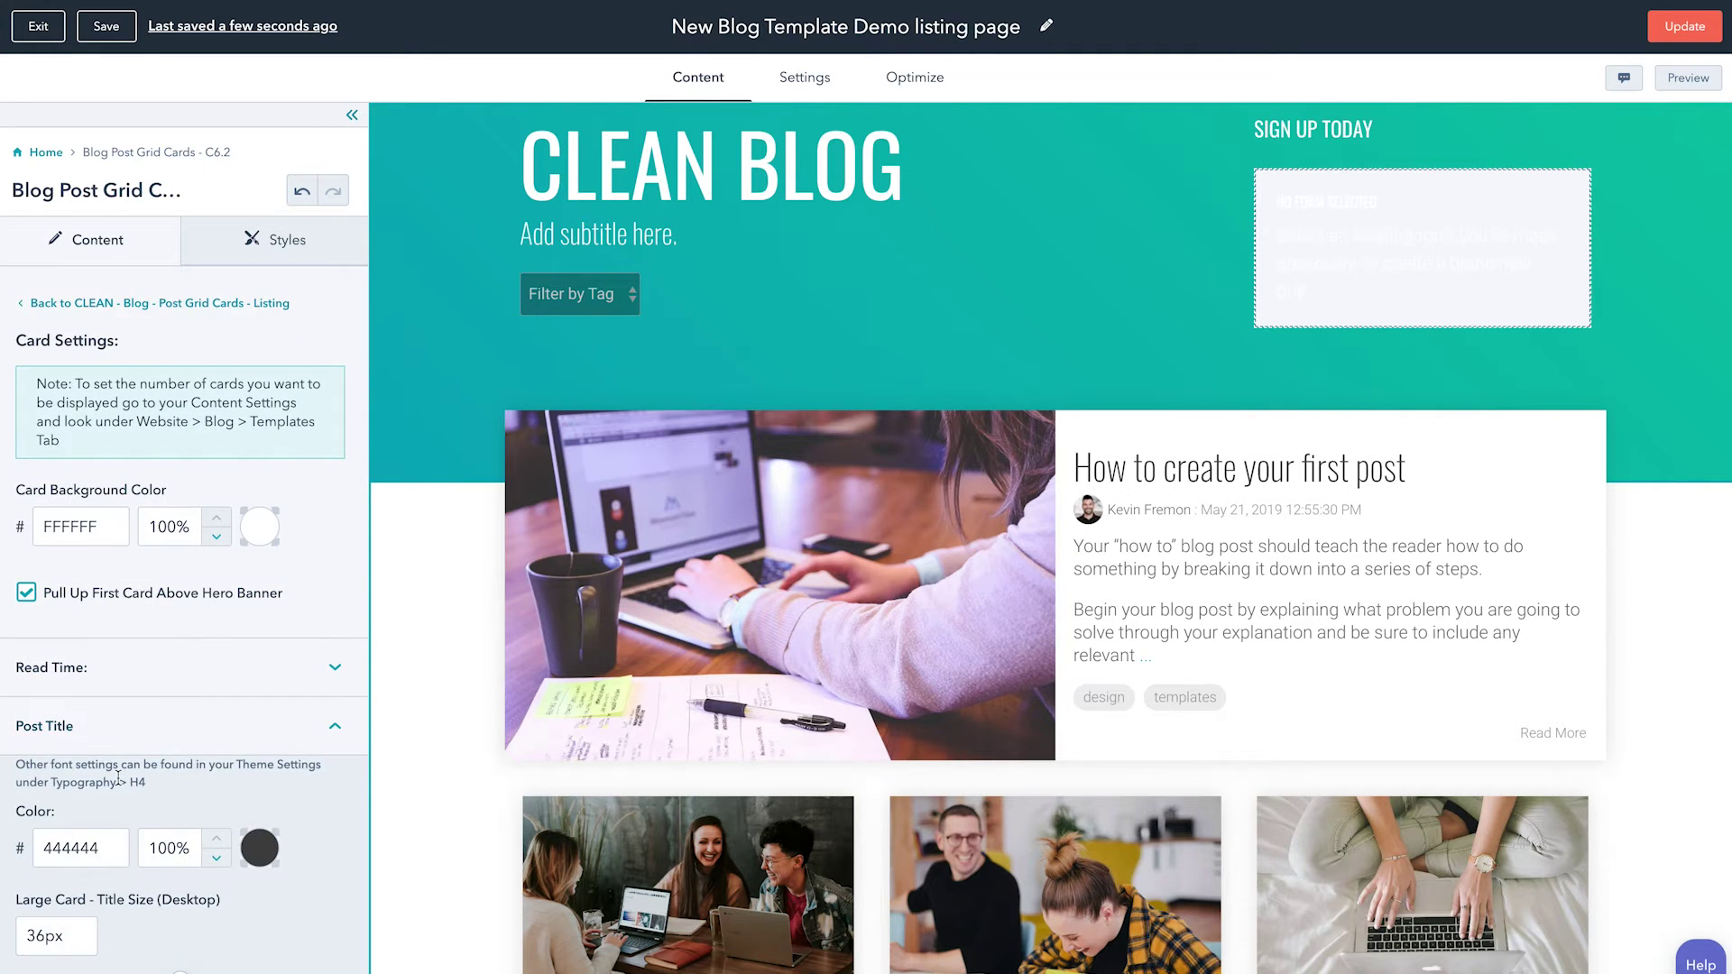
left_click(138, 582)
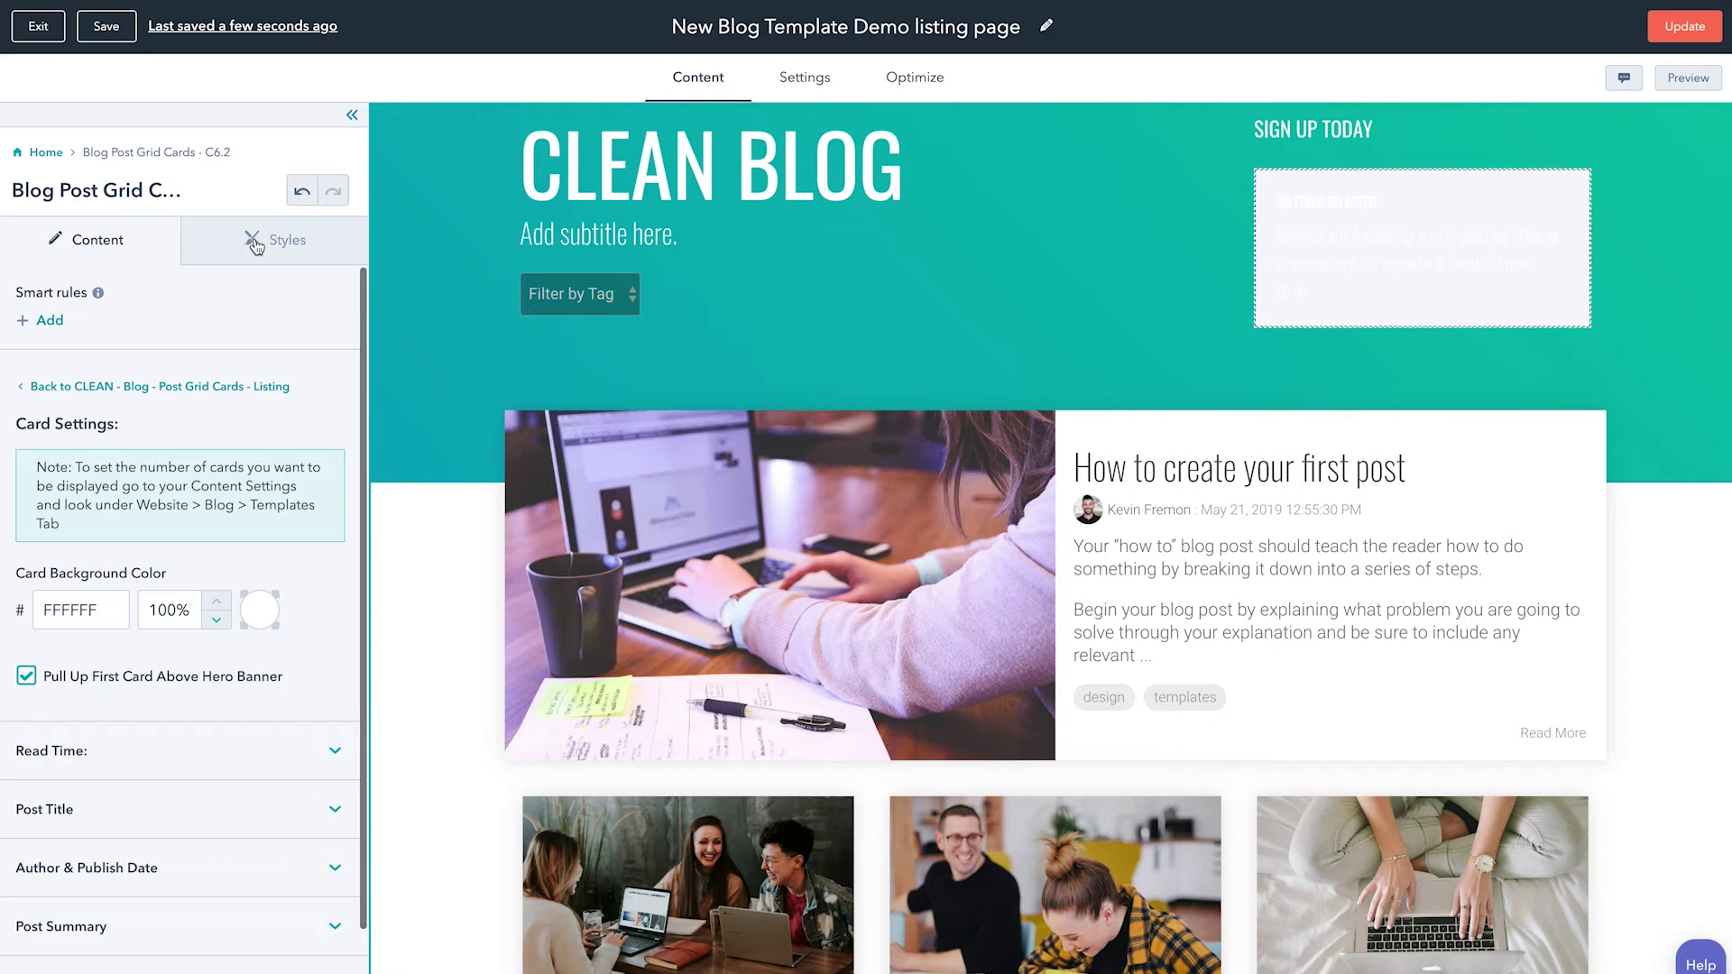
left_click(258, 247)
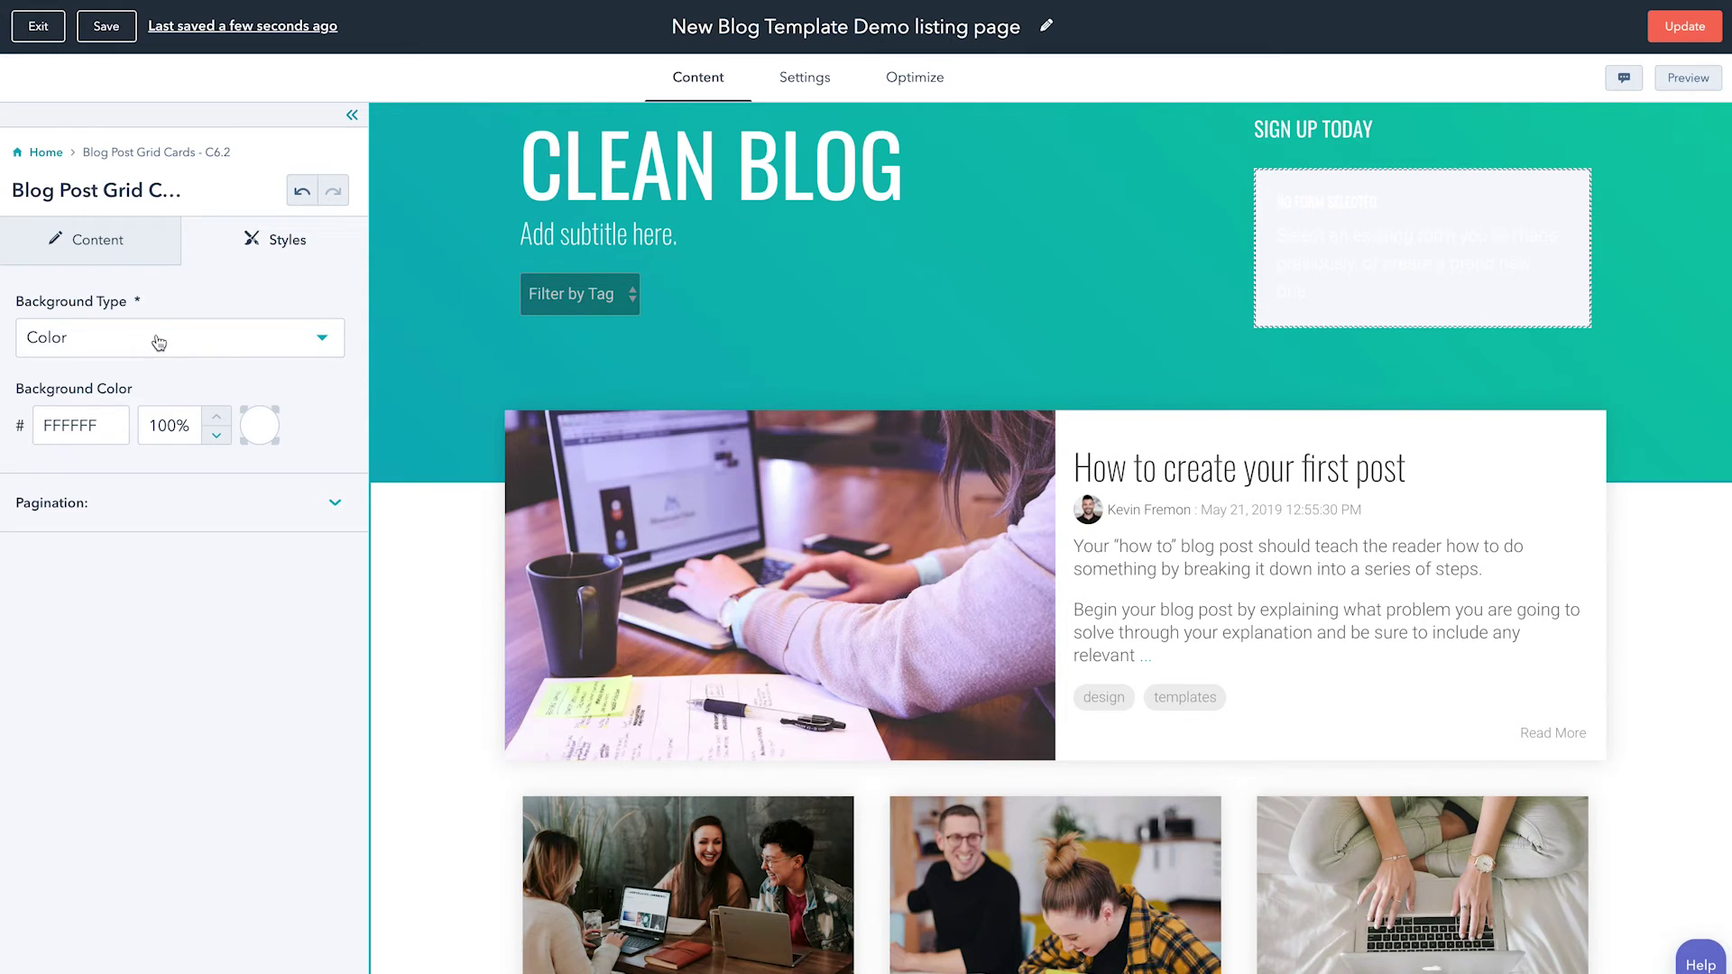
Expand Pagination styles: text 444444, active/hover background 00a4bd, hover text FFFFFF.
scroll(471, 465, "down", 2)
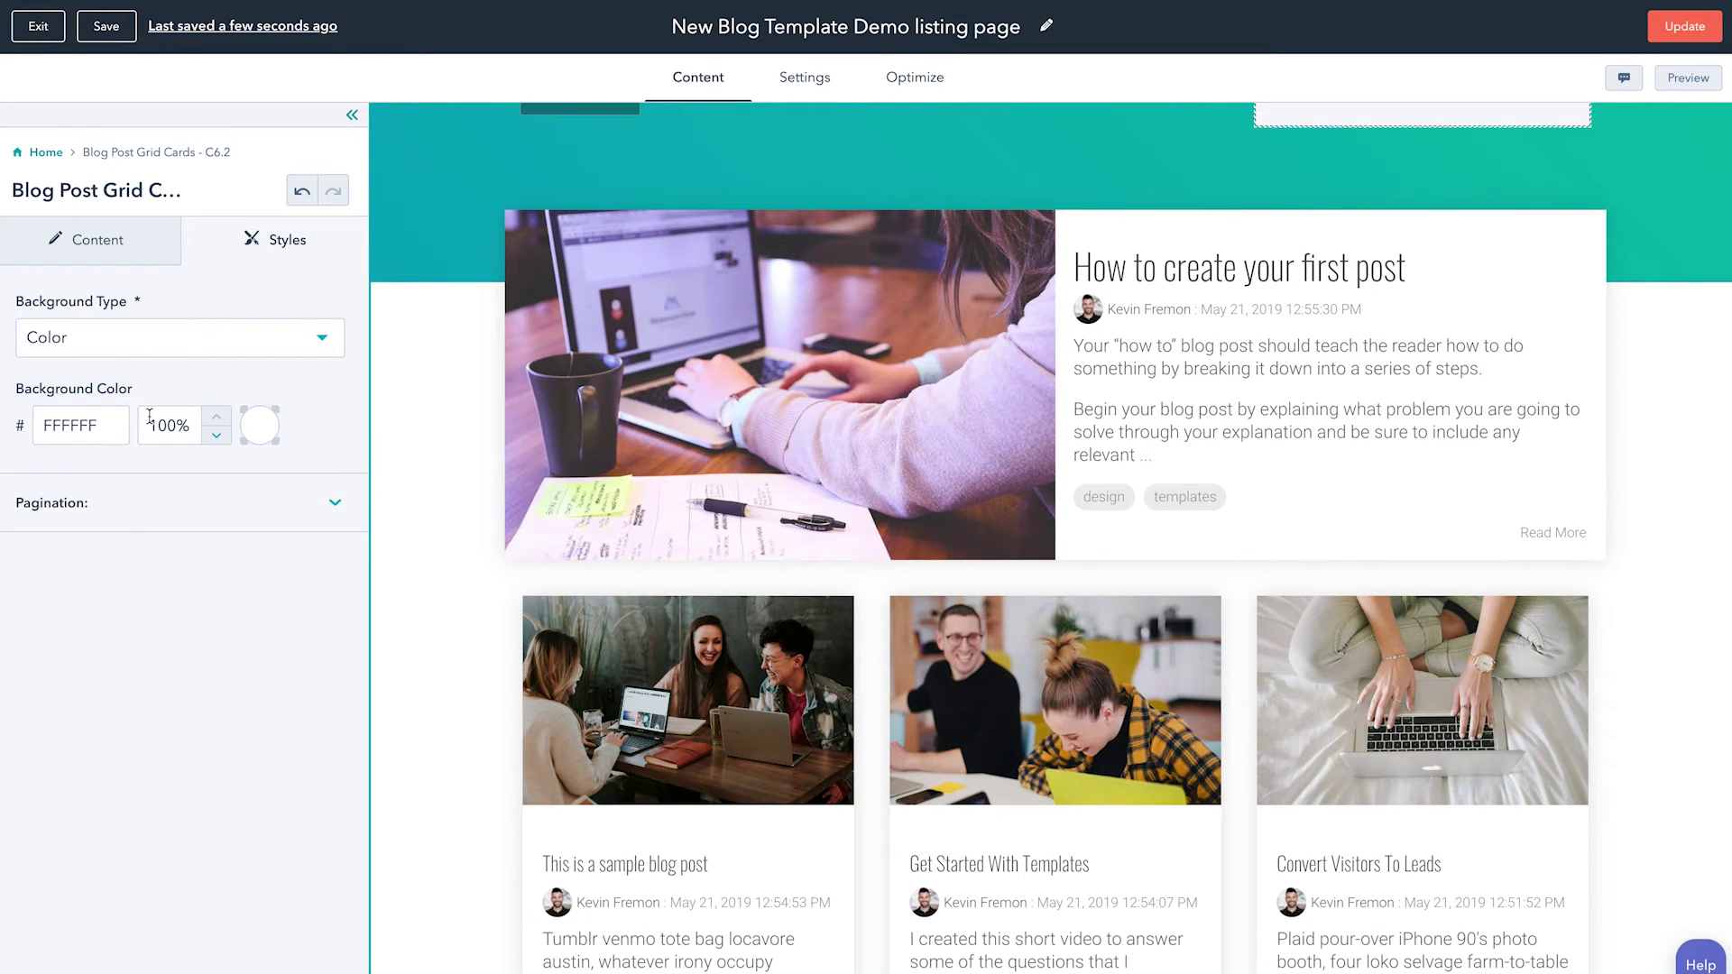
left_click(124, 520)
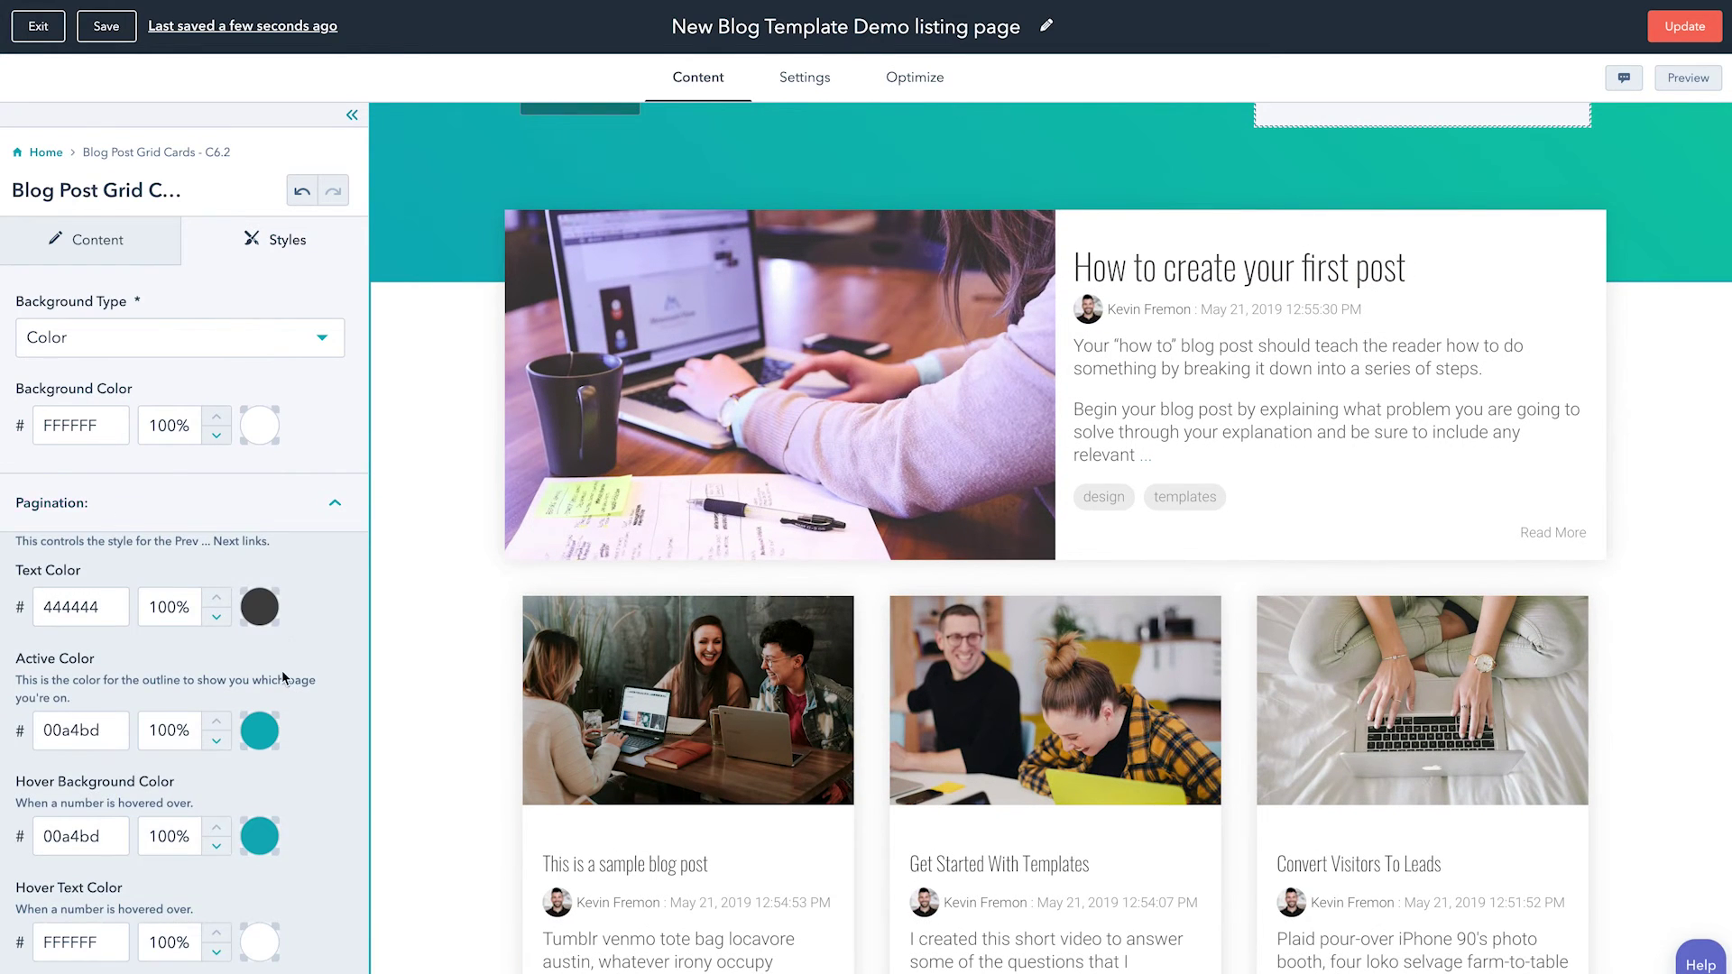
scroll(859, 796, "down", 6)
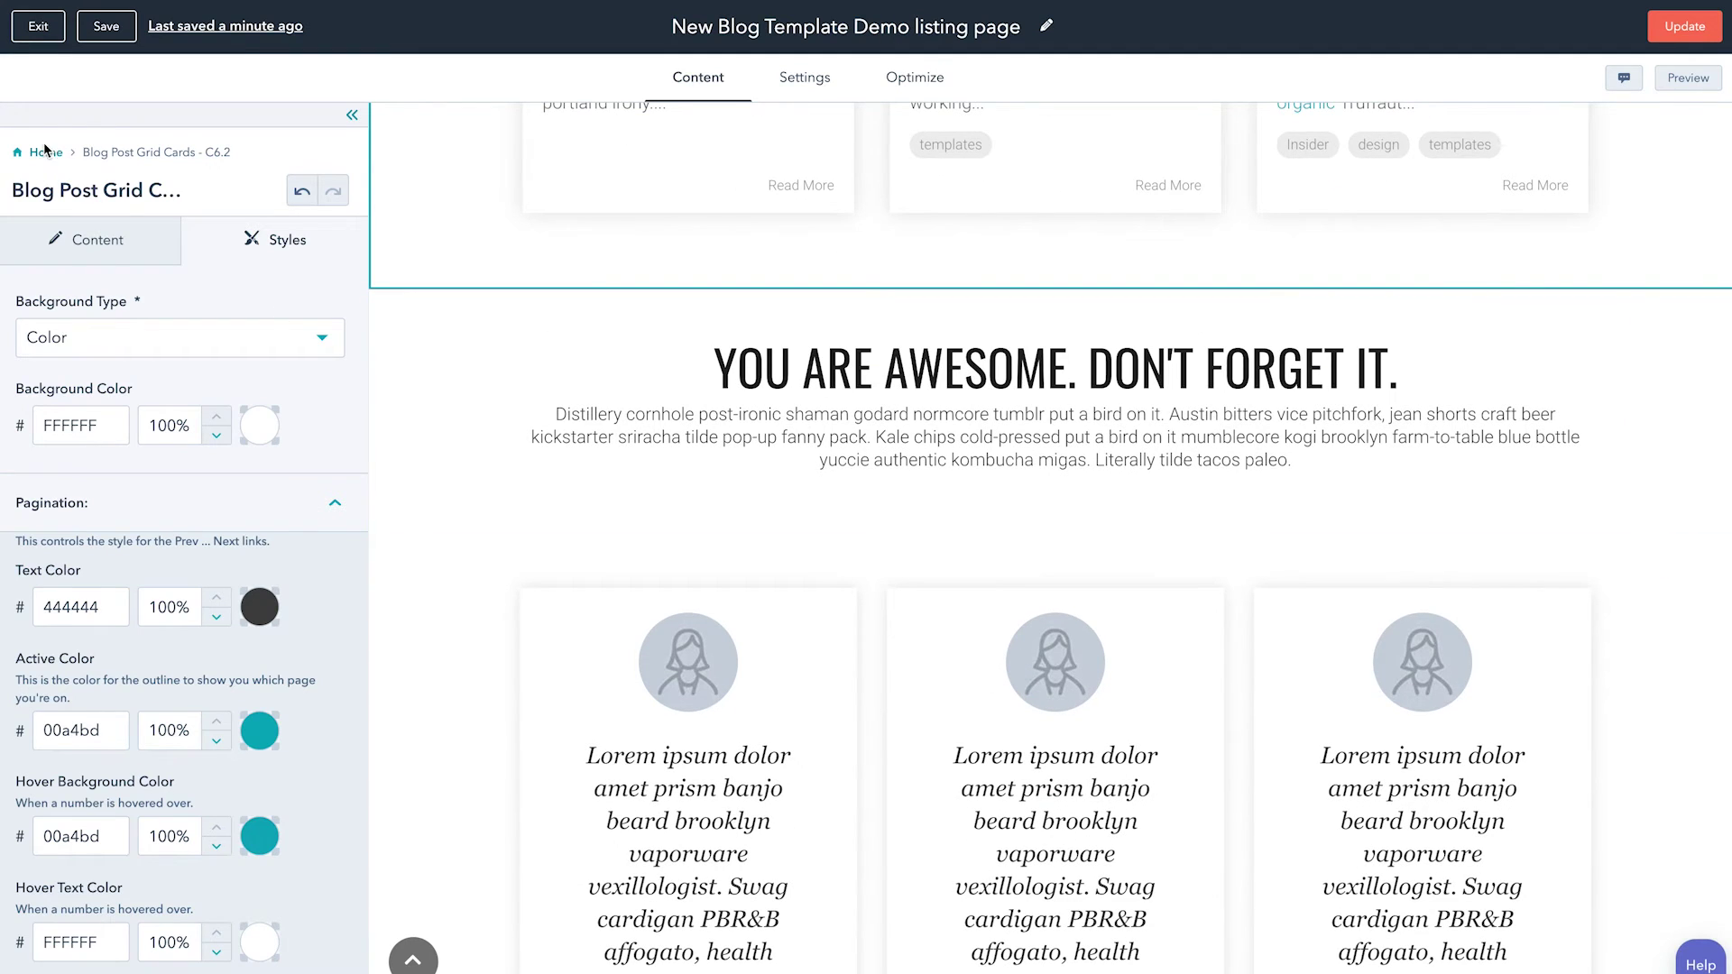
Delete the YOU ARE AWESOME heading section and the testimonial cards module below it.
left_click(45, 152)
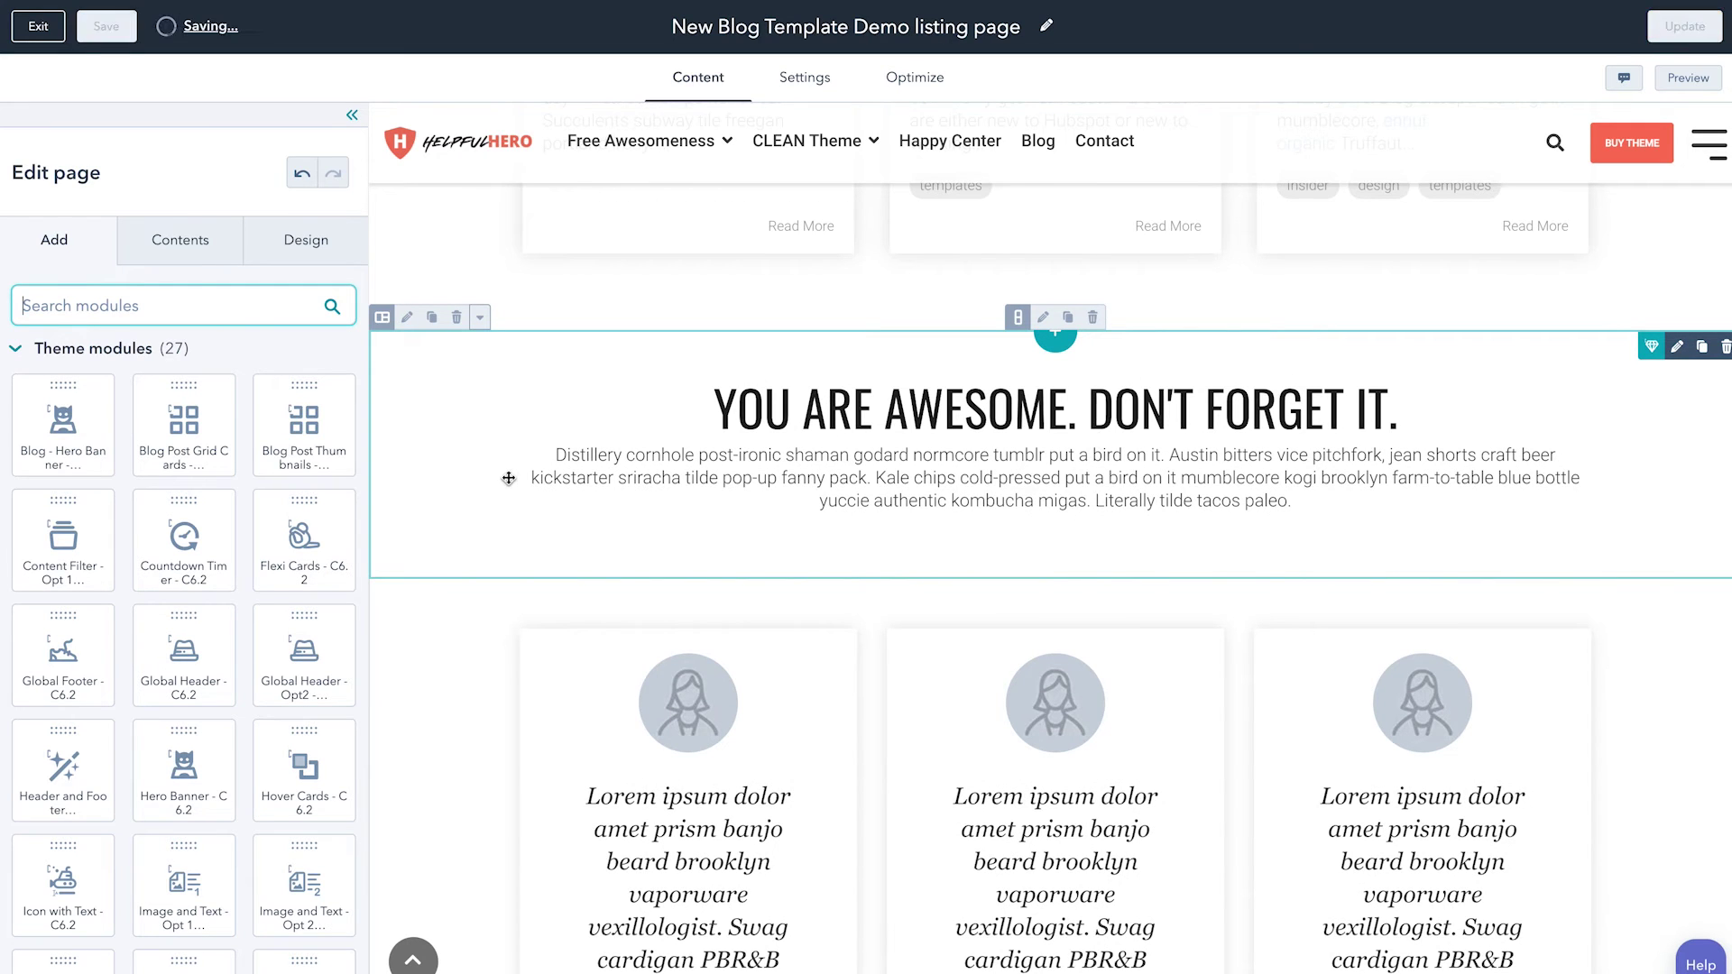
scroll(653, 515, "down", 3)
scroll(896, 452, "up", 4)
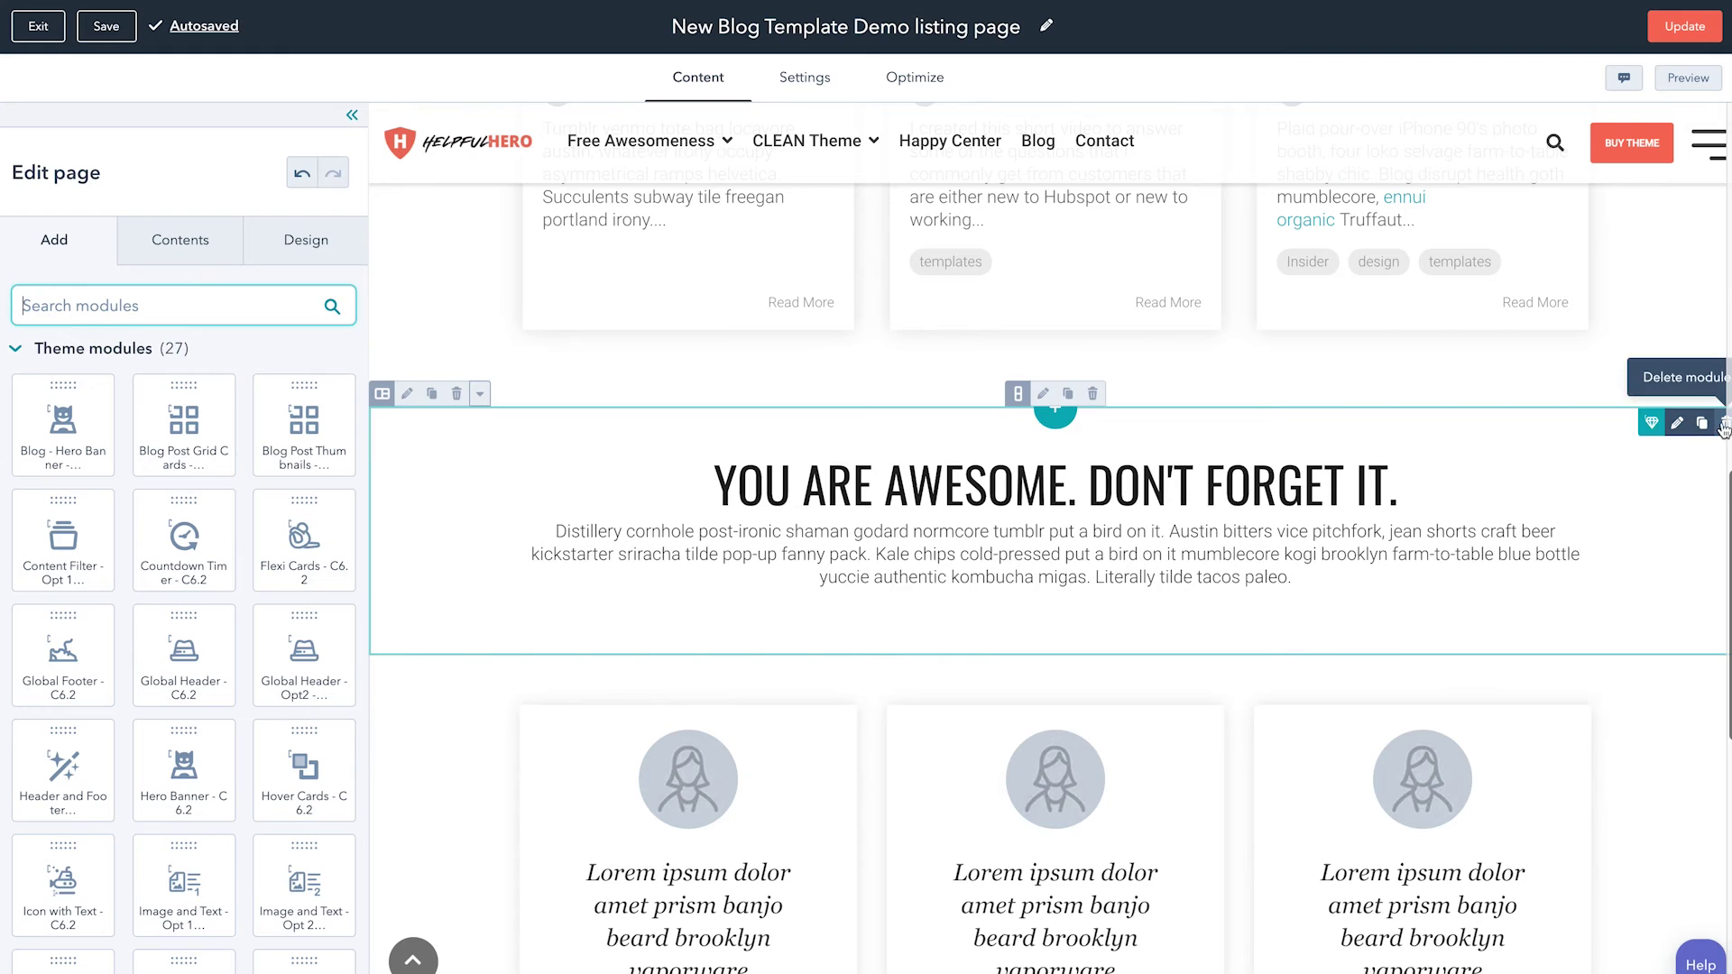
left_click(1723, 430)
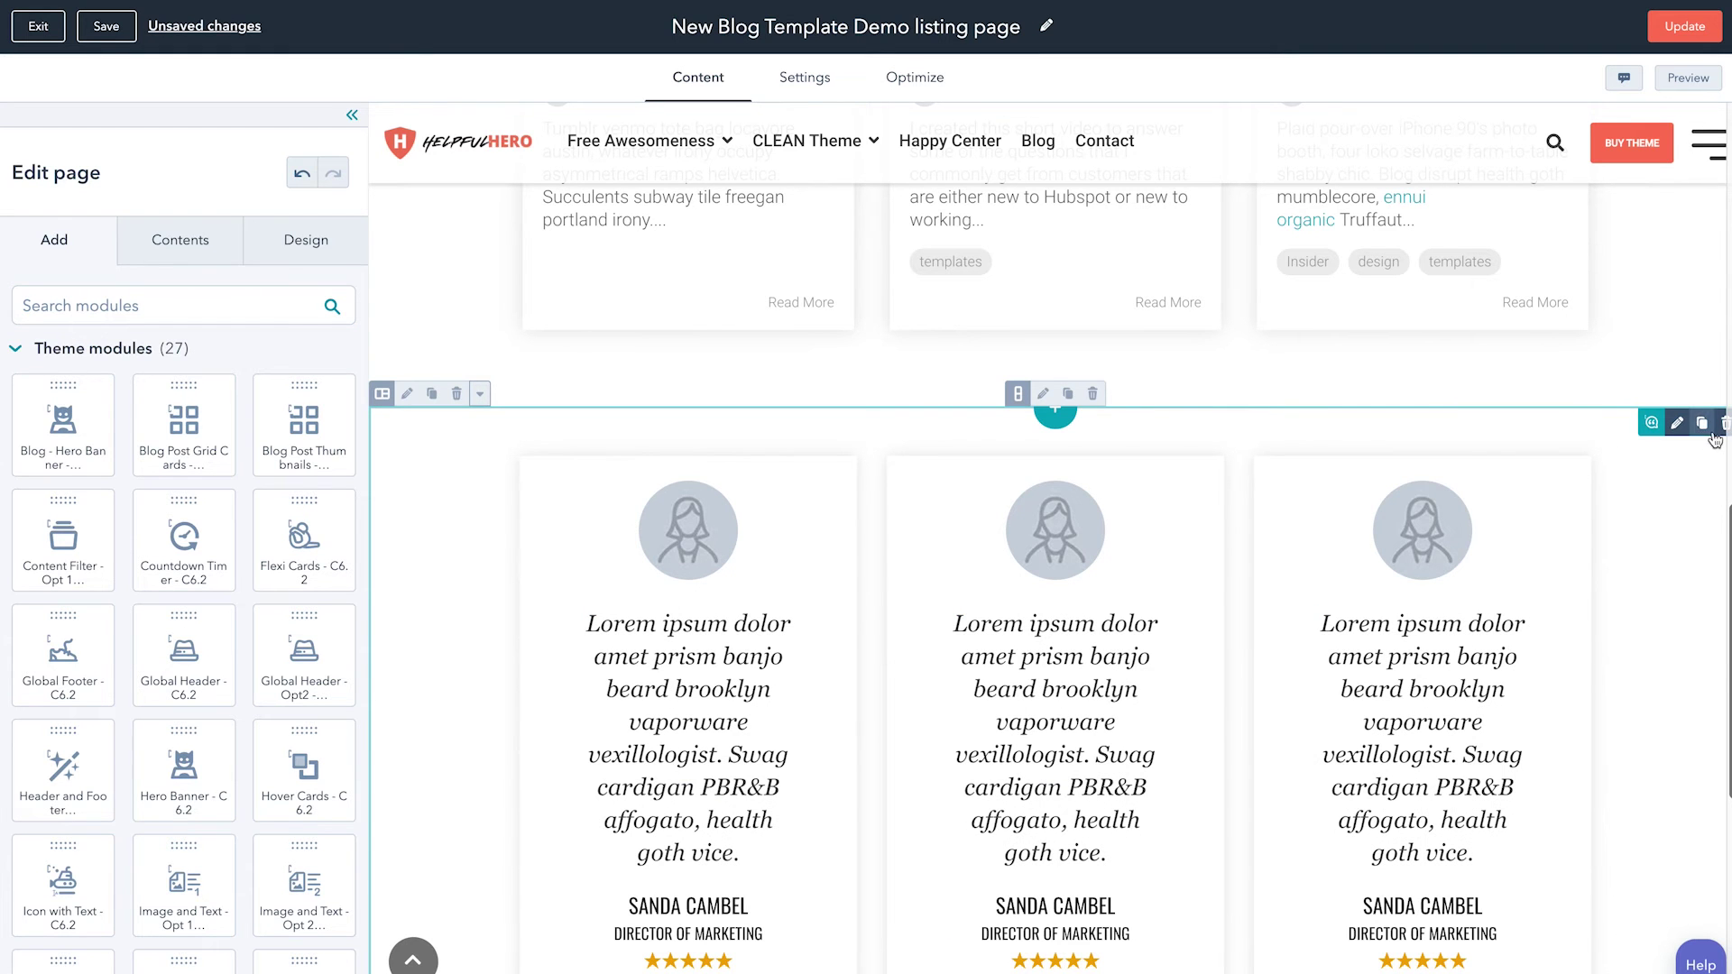
left_click(1723, 427)
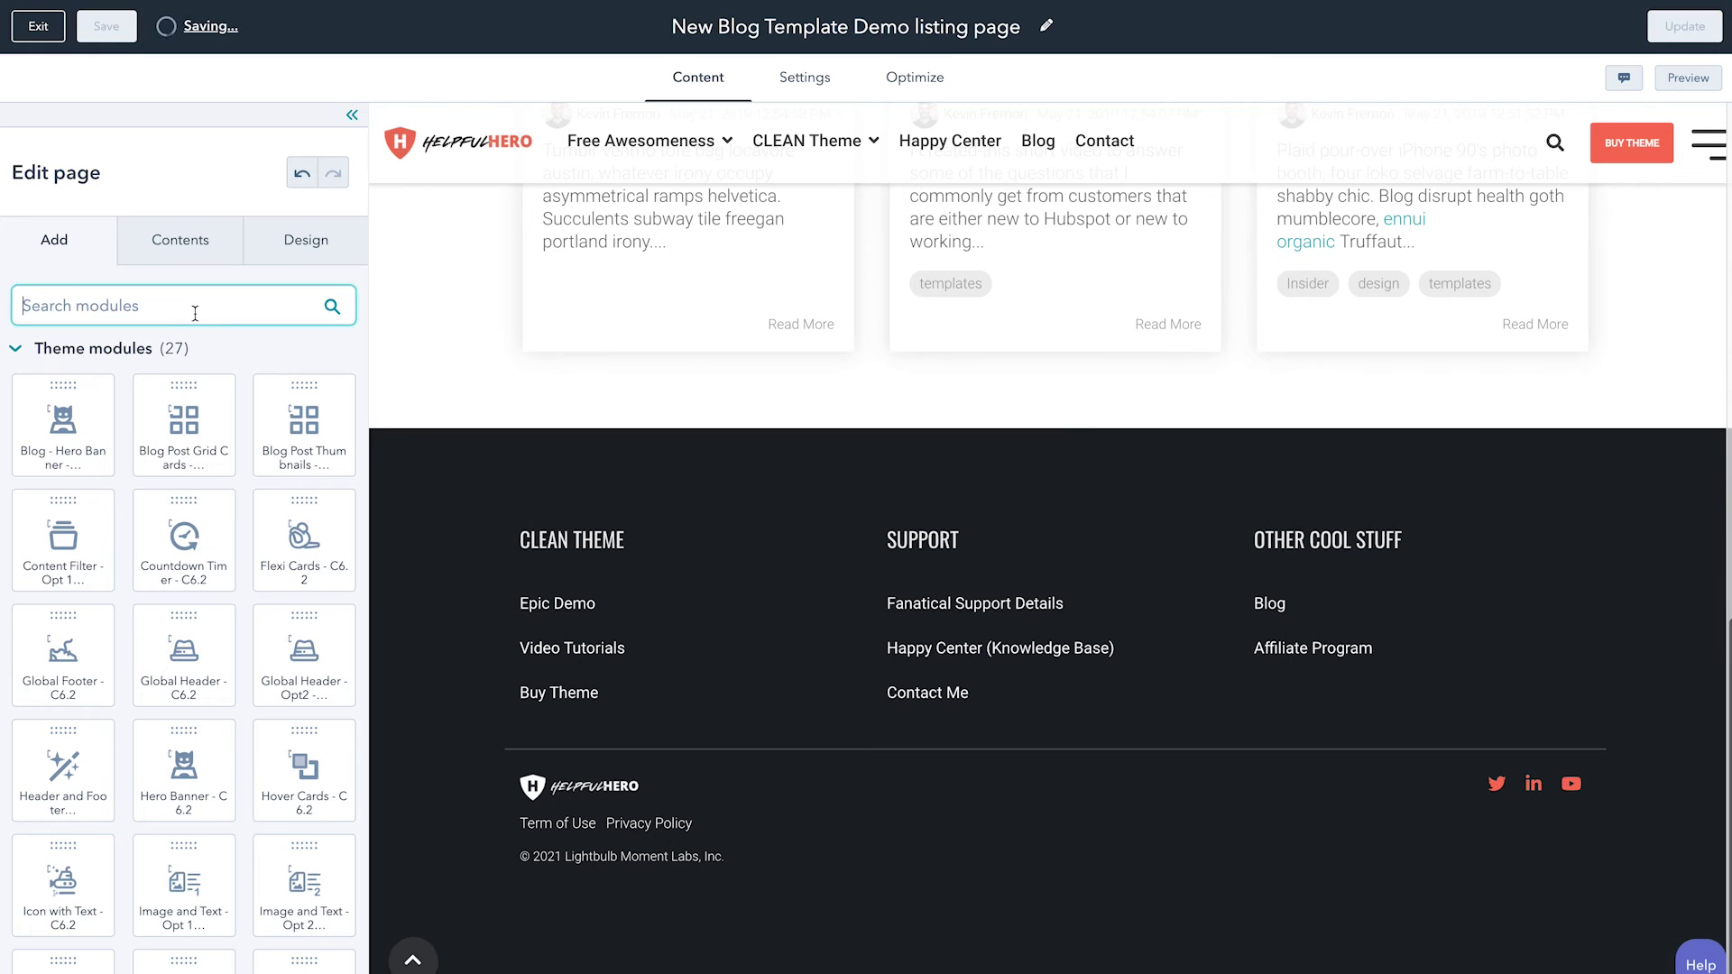
Add a Logo Scroller module and a Multi-Column Content module above the footer.
type("logo")
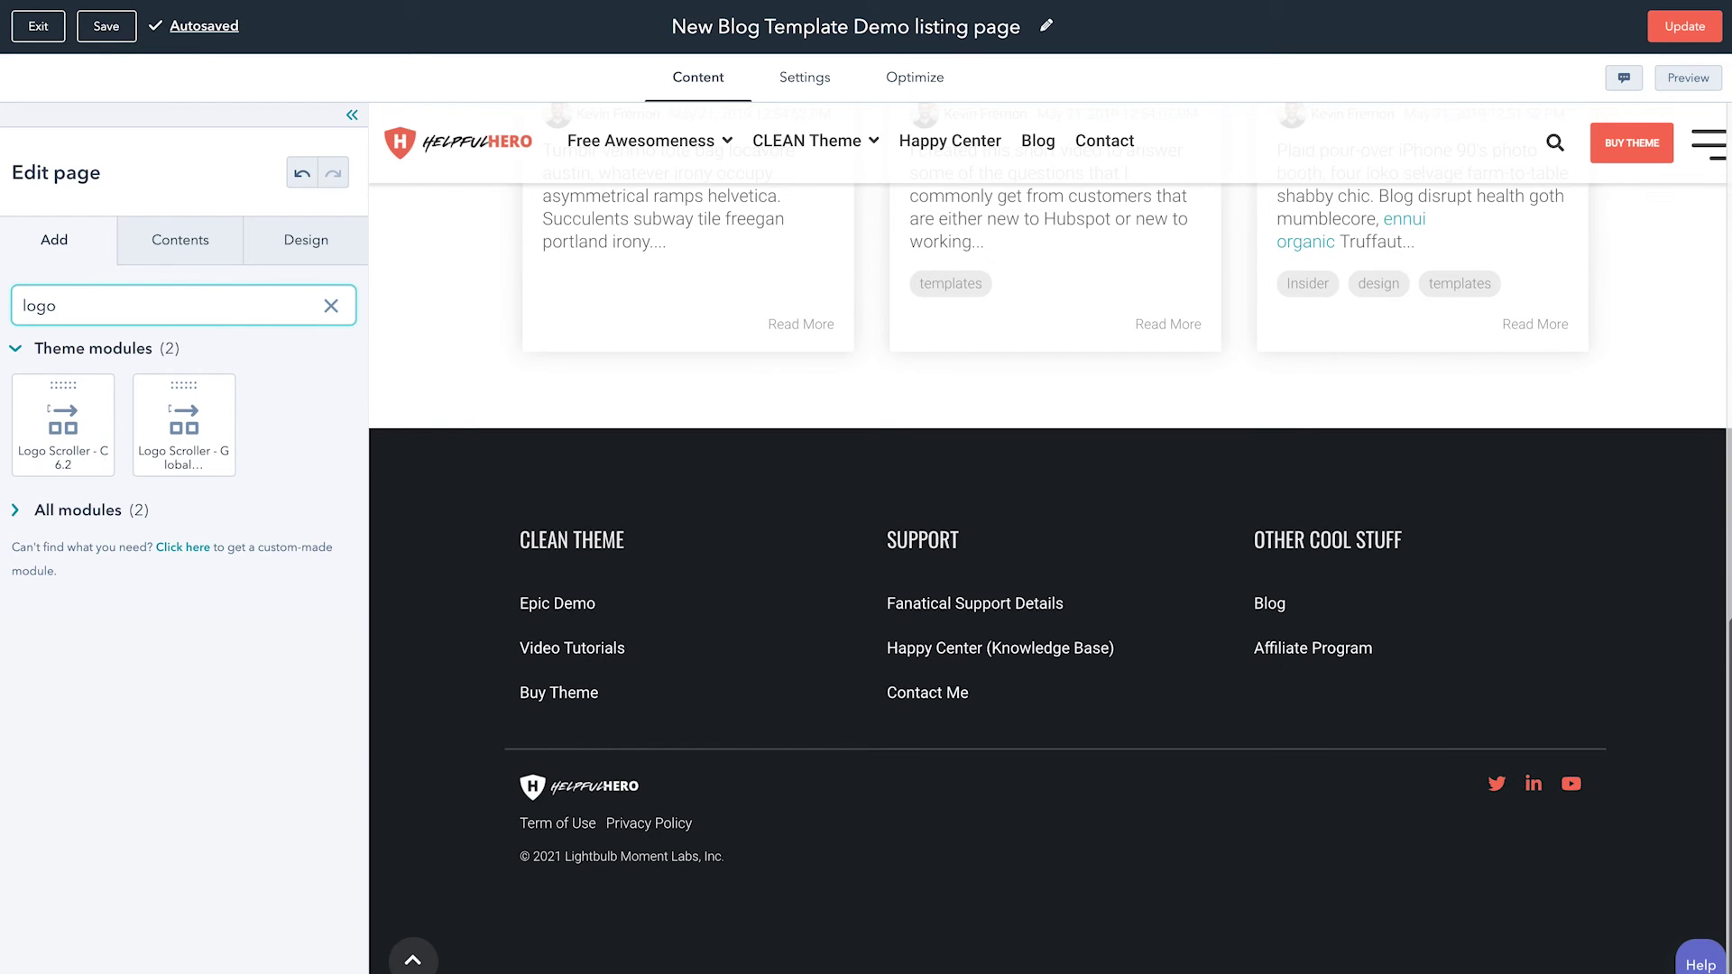
left_click_drag(56, 383, 993, 388)
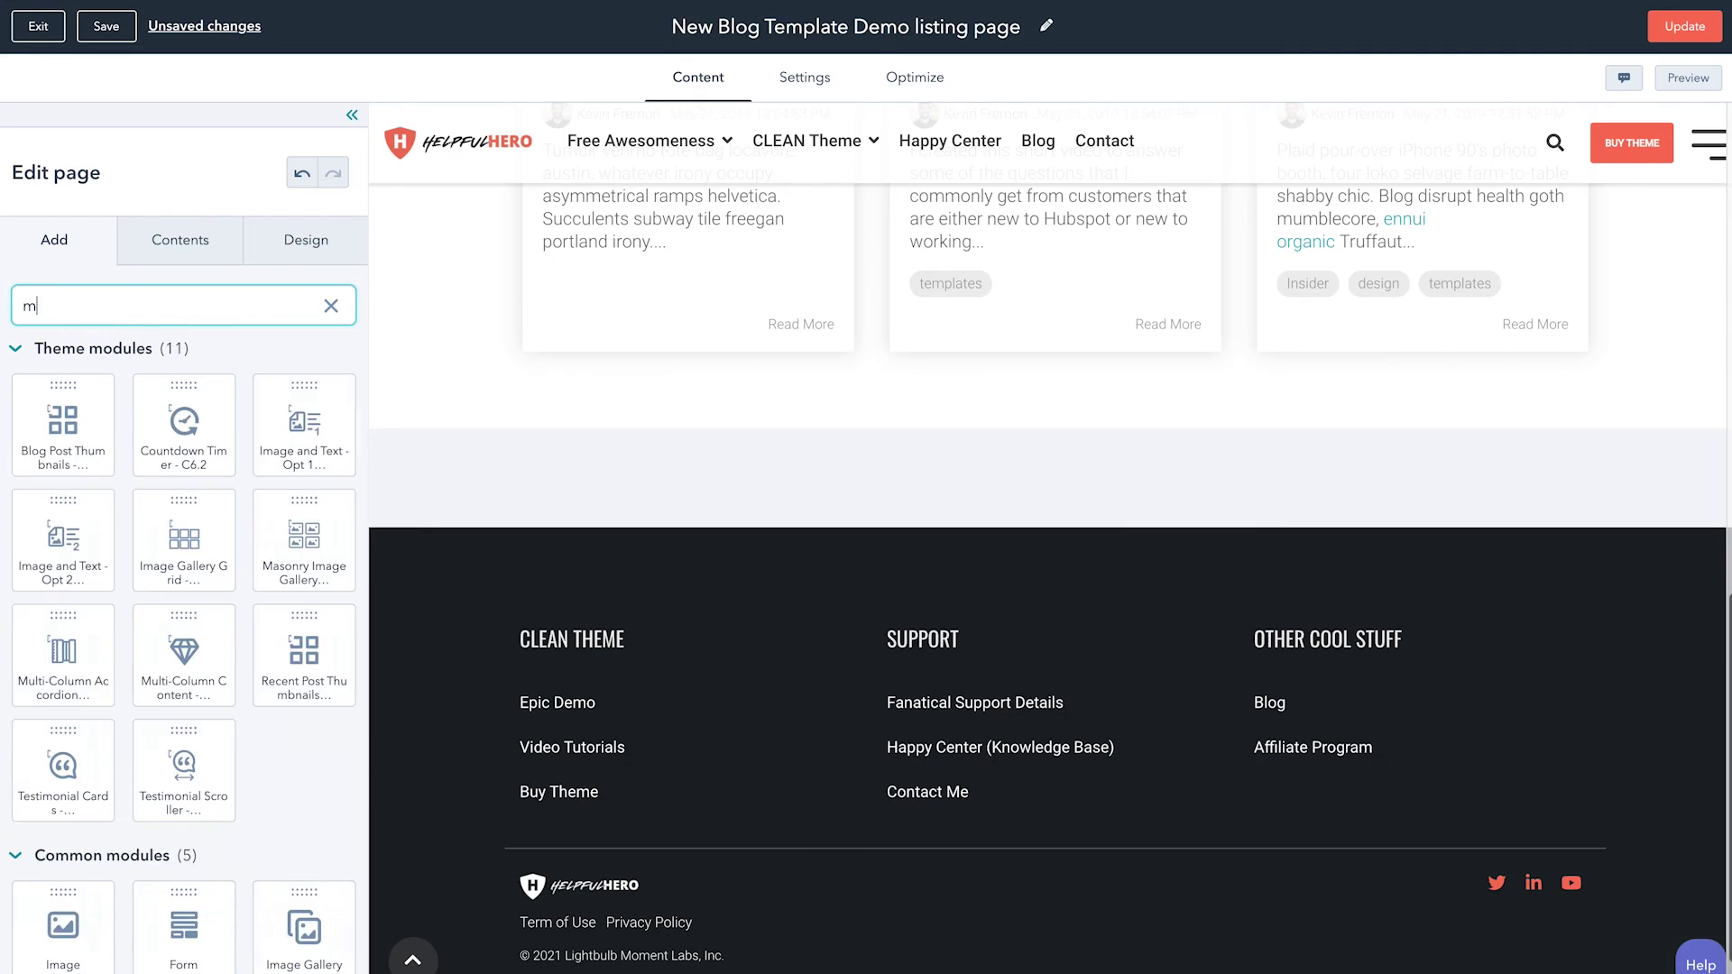
type("ul")
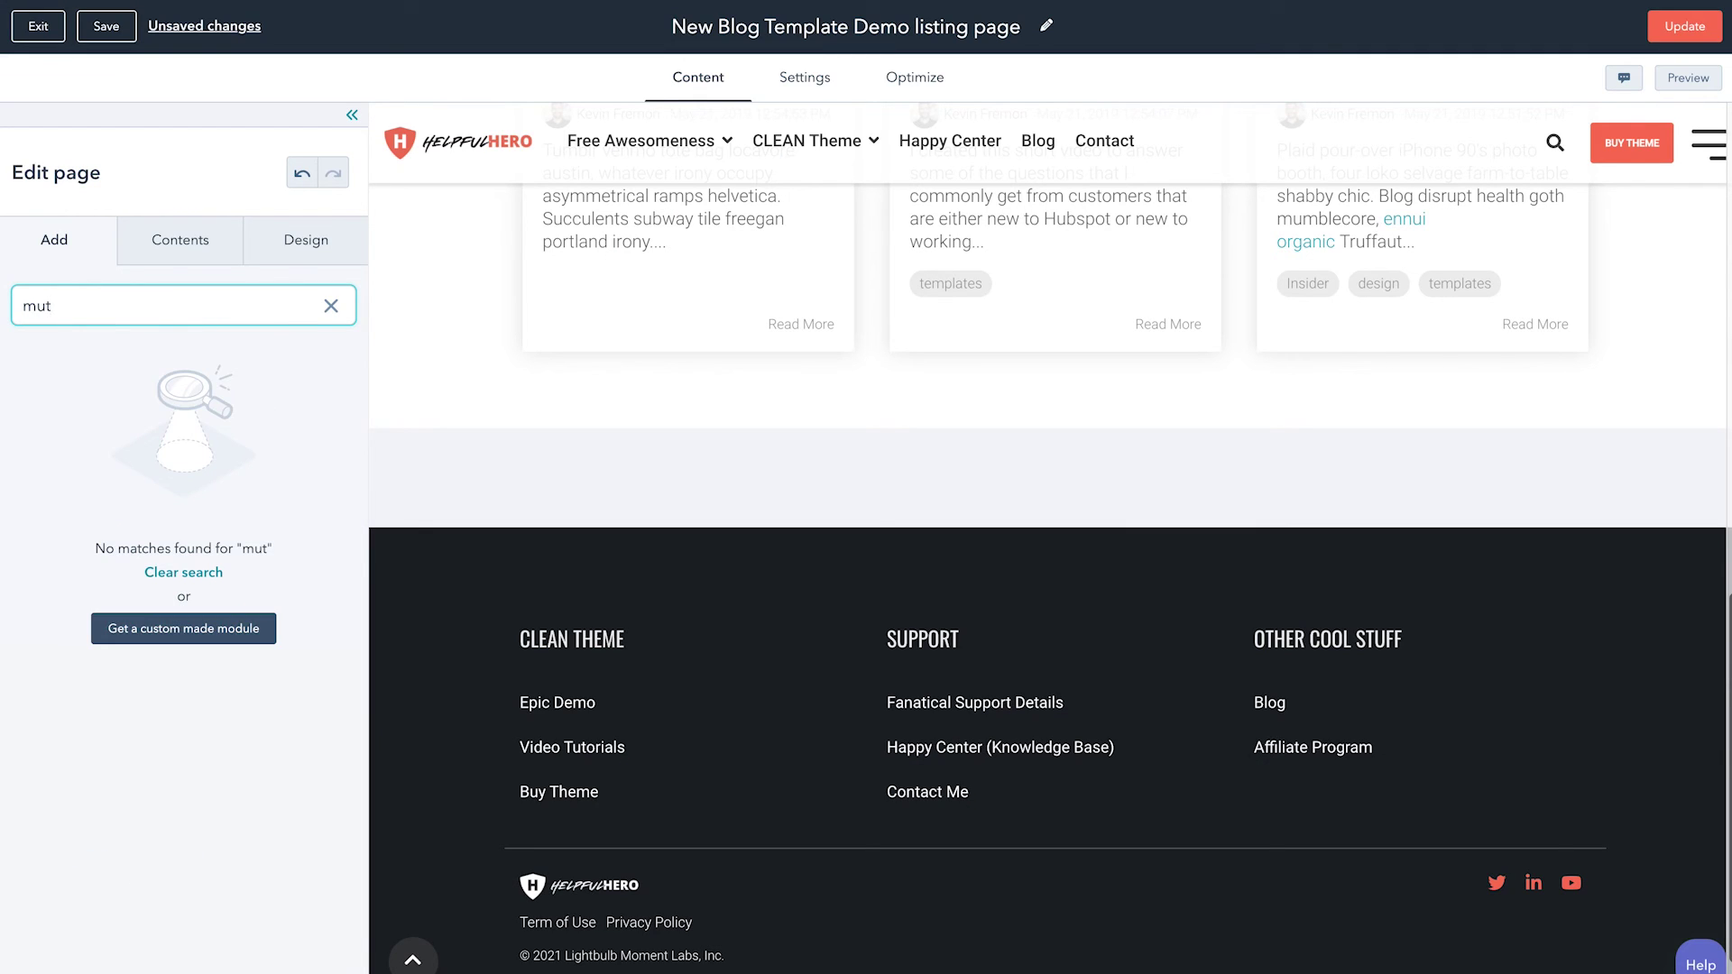
key("BackSpace")
left_click_drag(183, 385, 1028, 402)
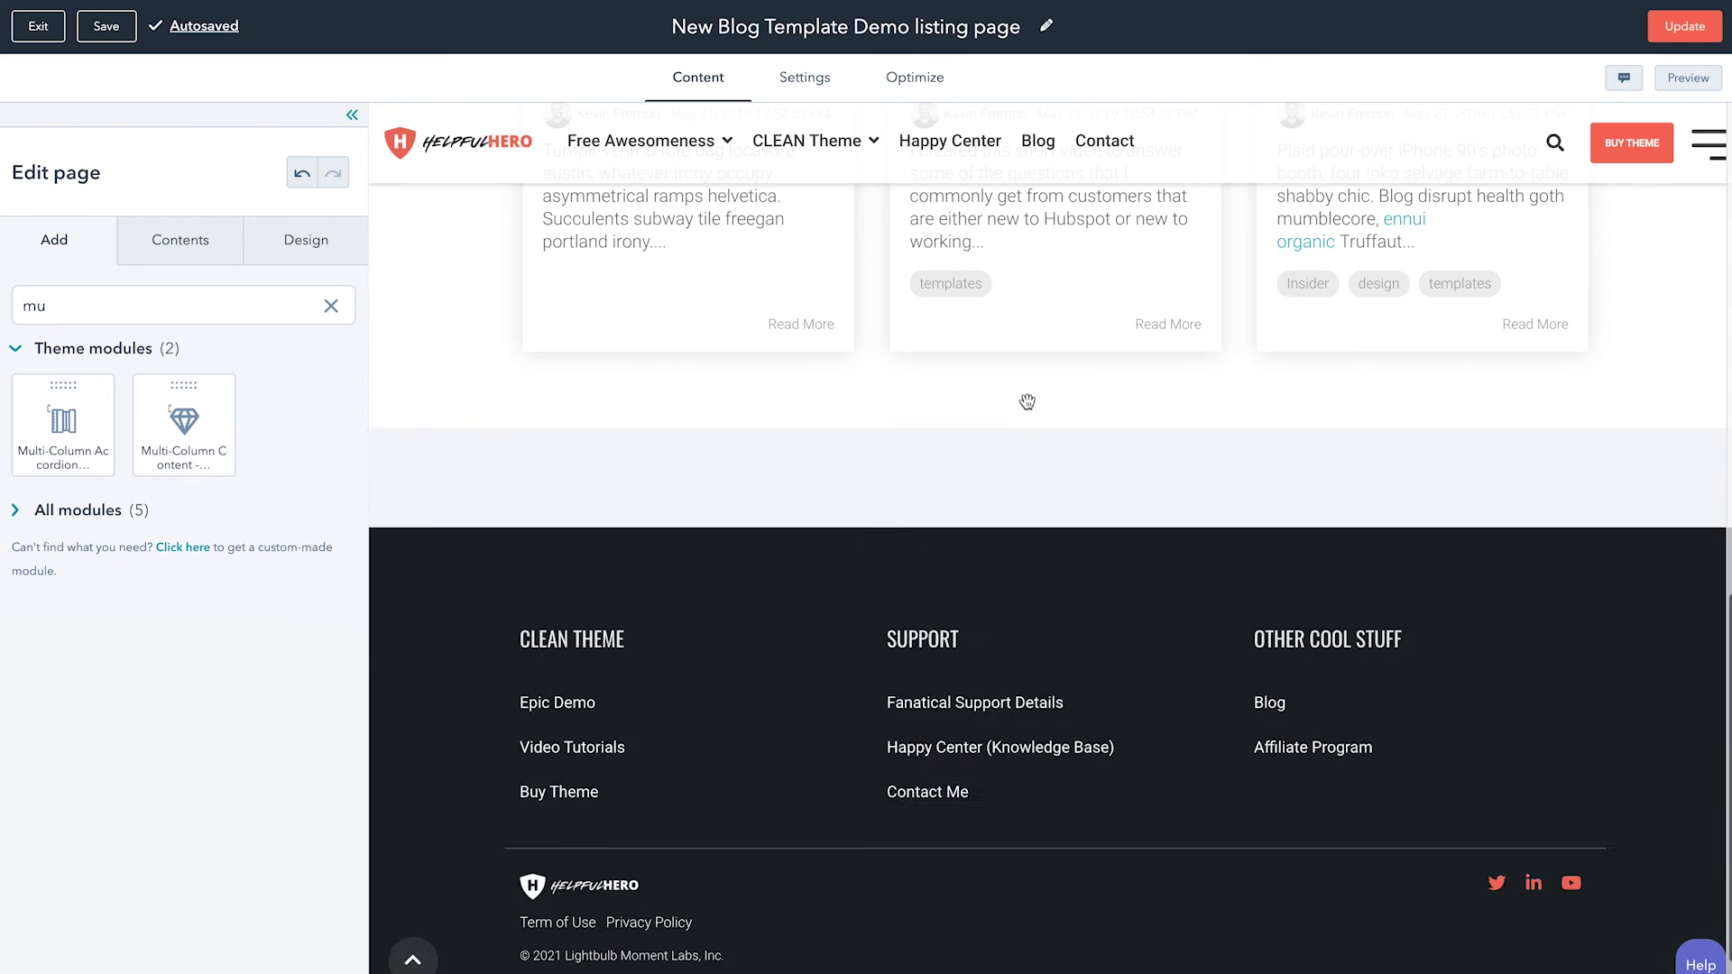